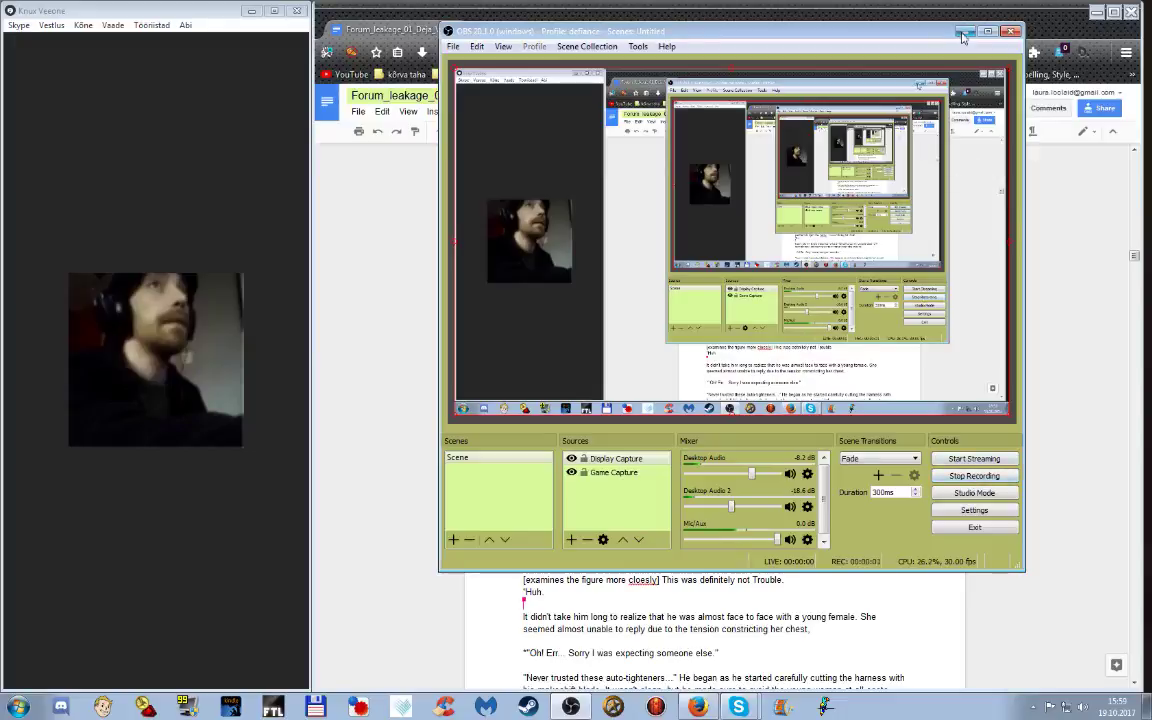
Step: Minimize the OBS window and extend the bracketed harness note in the story to read "notices the harness is stuck"
click(961, 32)
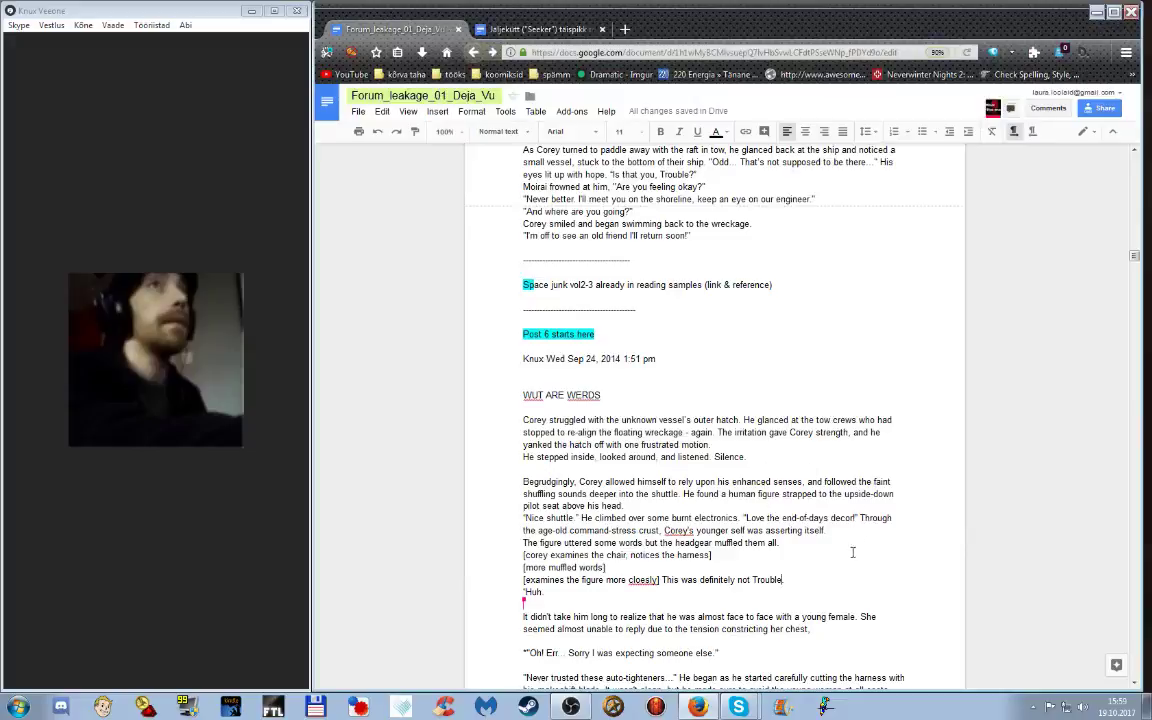
click(799, 583)
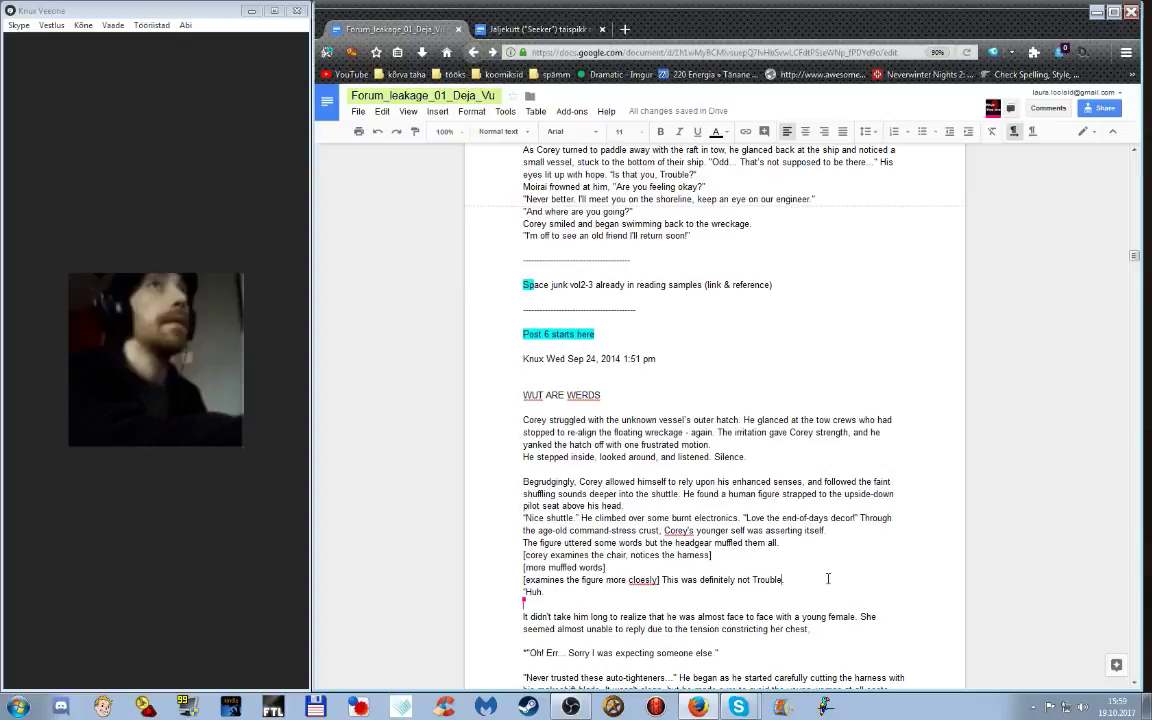
scroll(828, 578, down, 5)
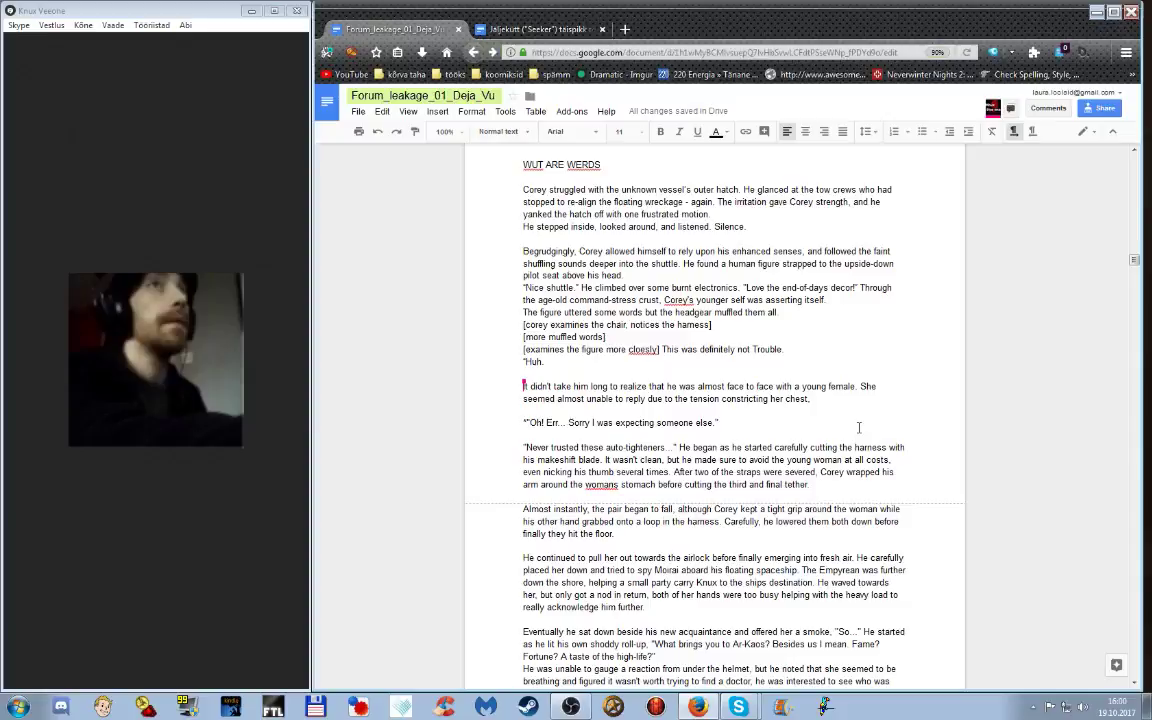
click(810, 356)
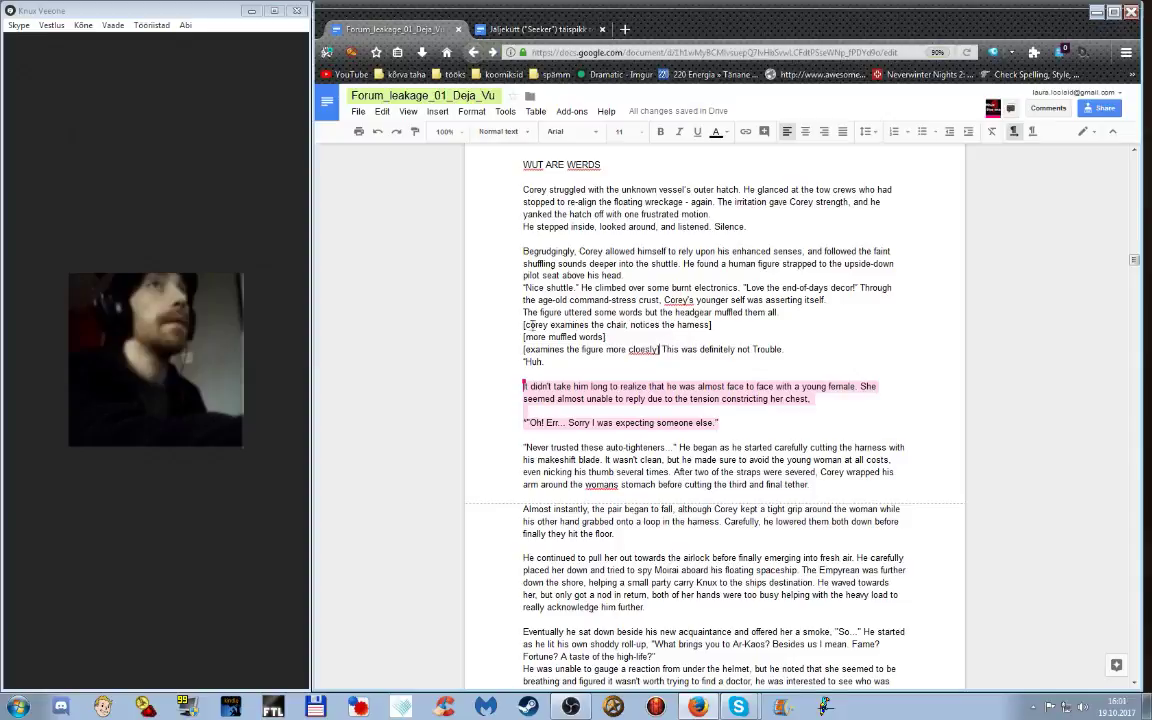
click(772, 327)
click(814, 318)
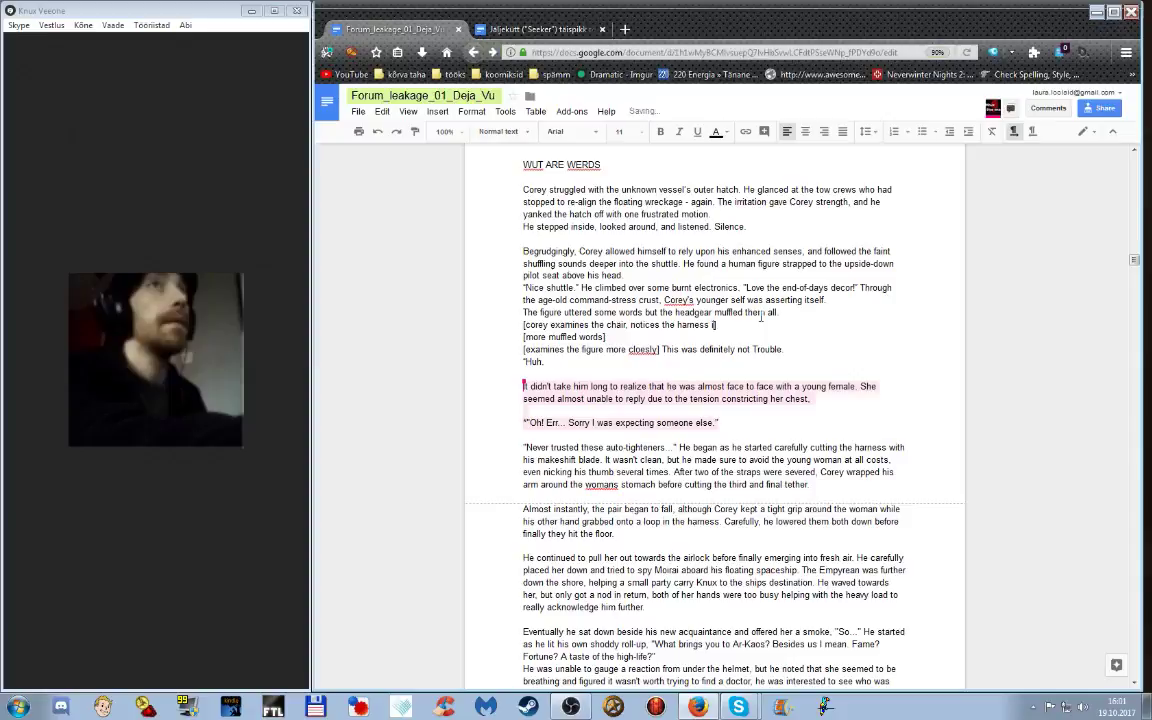
text(is stuck)
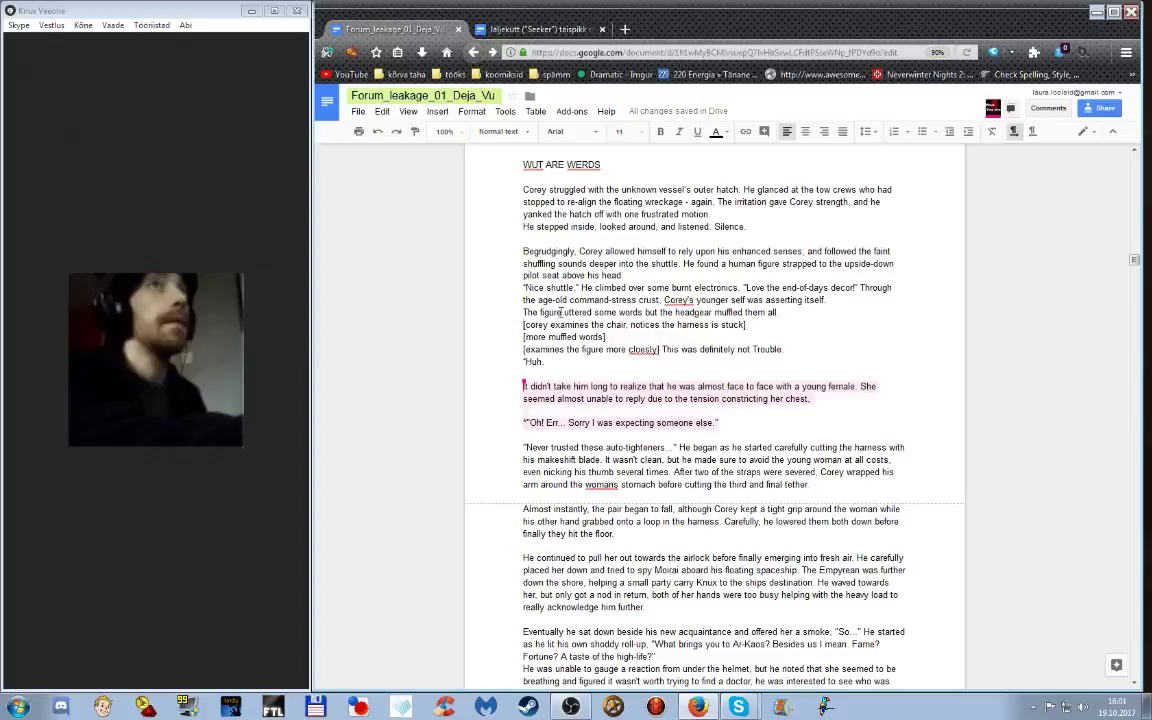
Step: Remove the opening bracket from the note about the chair and capitalize its first word to "Corey"
key(Delete)
key(Delete)
key(Delete)
text(C)
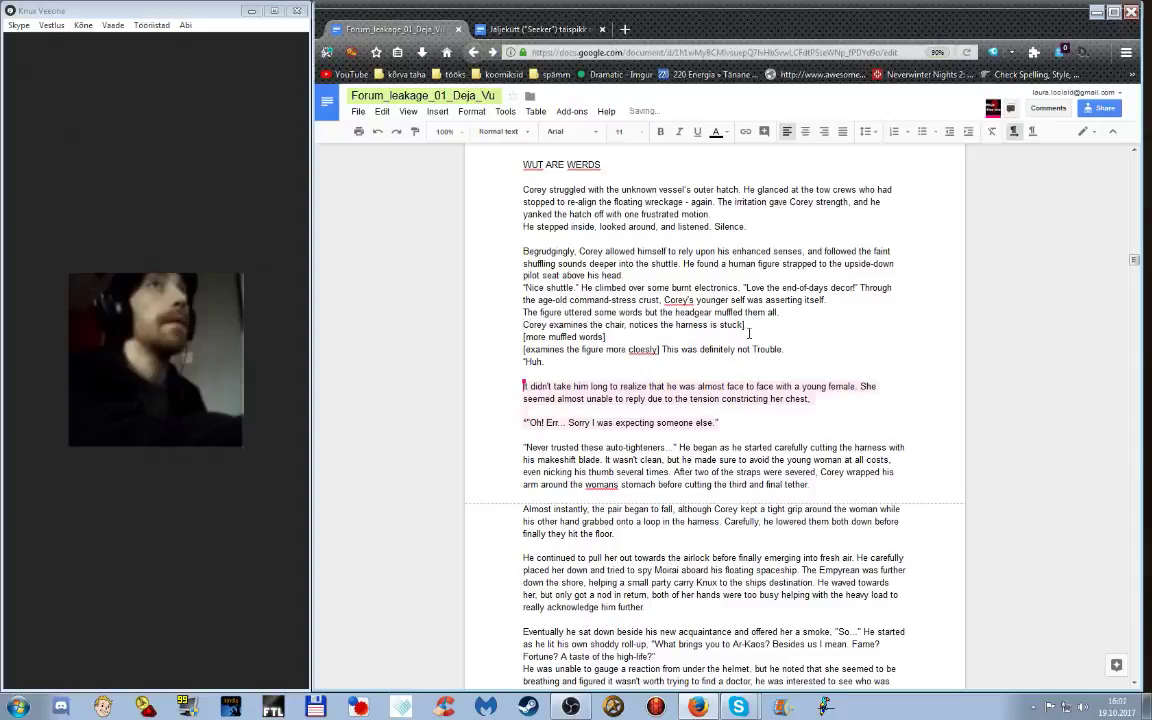
Step: Insert "figure in the" before "chair" so the line reads "Corey examines the figure in the chair"
key(ctrl+Right)
key(ctrl+Right)
key(ctrl+Right)
key(ctrl+Left)
key(ctrl+Left)
key(ctrl+Left)
key(ctrl+Left)
key(ctrl+Left)
key(ctrl+Left)
text(figure in the)
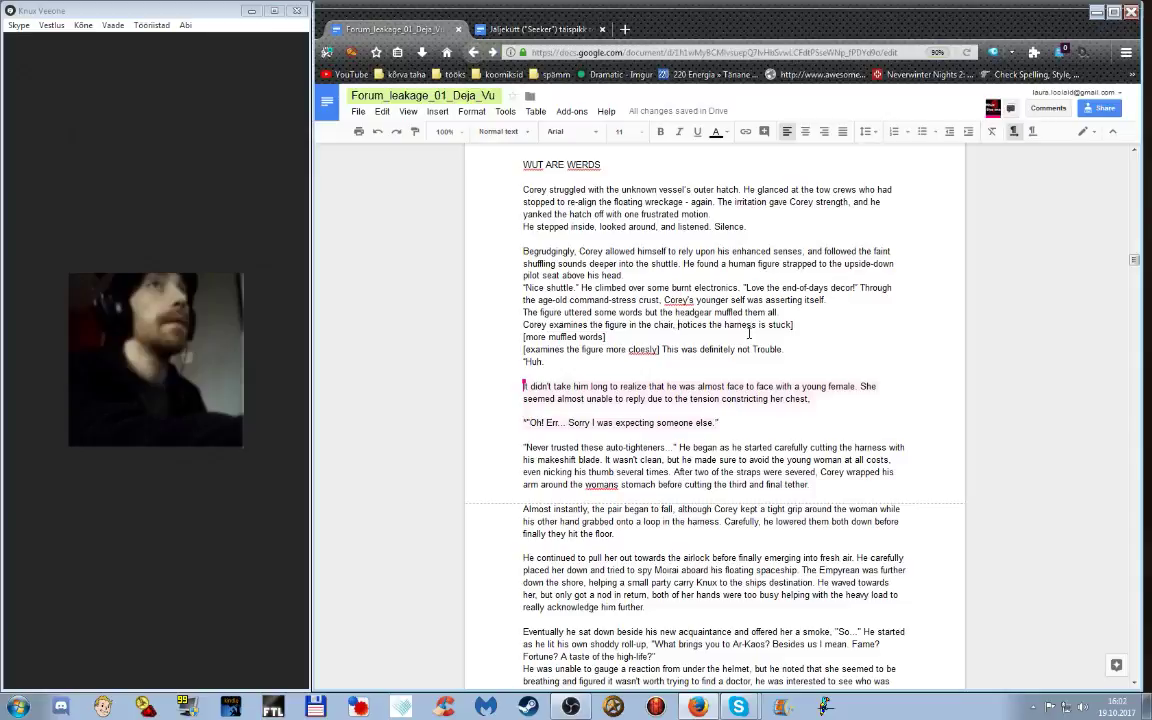
Step: Continue the sentence after "in the chair," with "and noticed how"
key(ctrl+Right)
key(ctrl+Right)
text(and)
text(noticed how t)
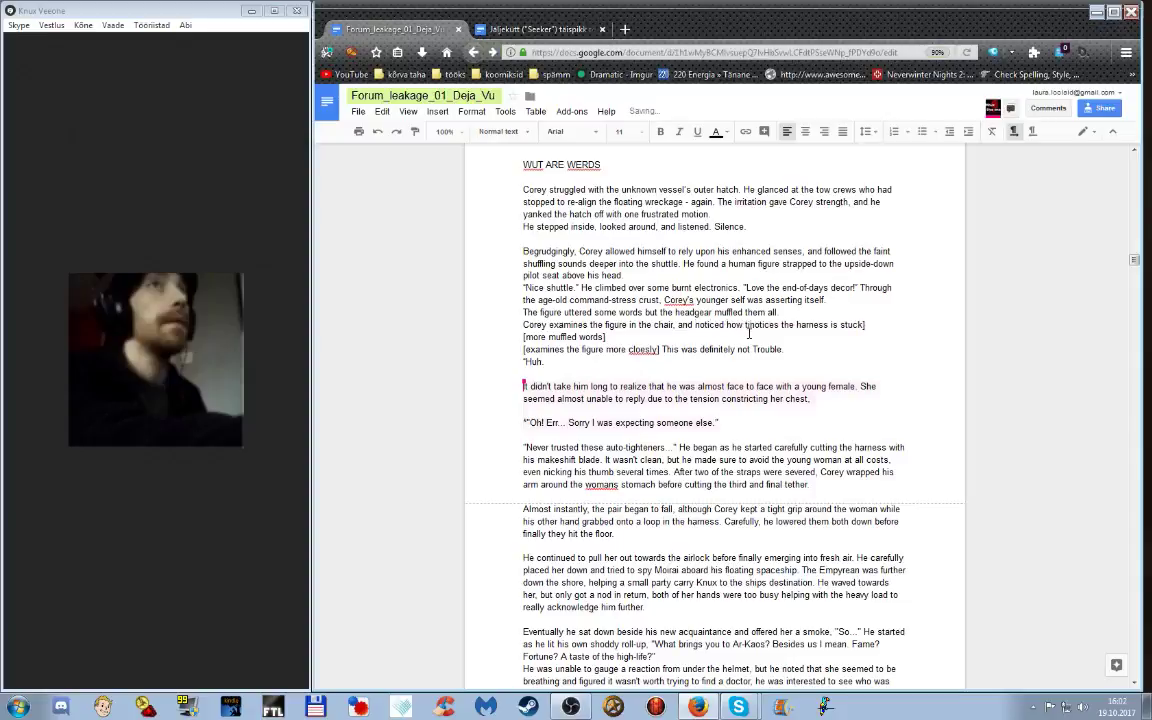
text(ight the)
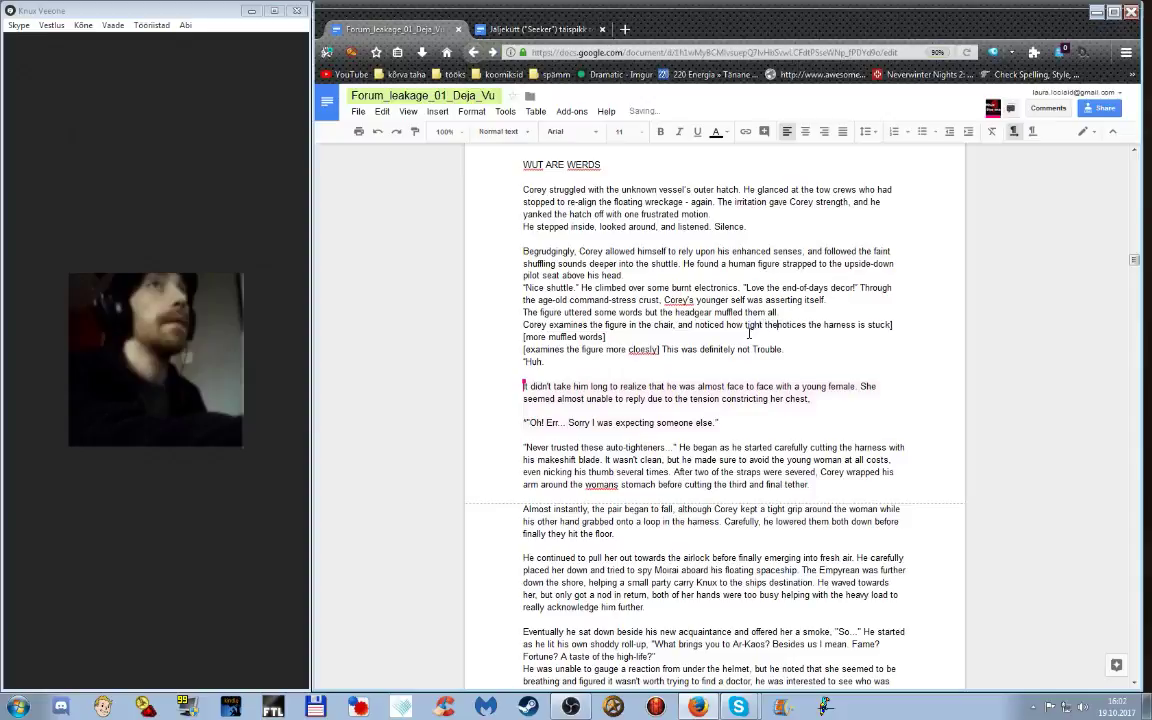
text( safety )
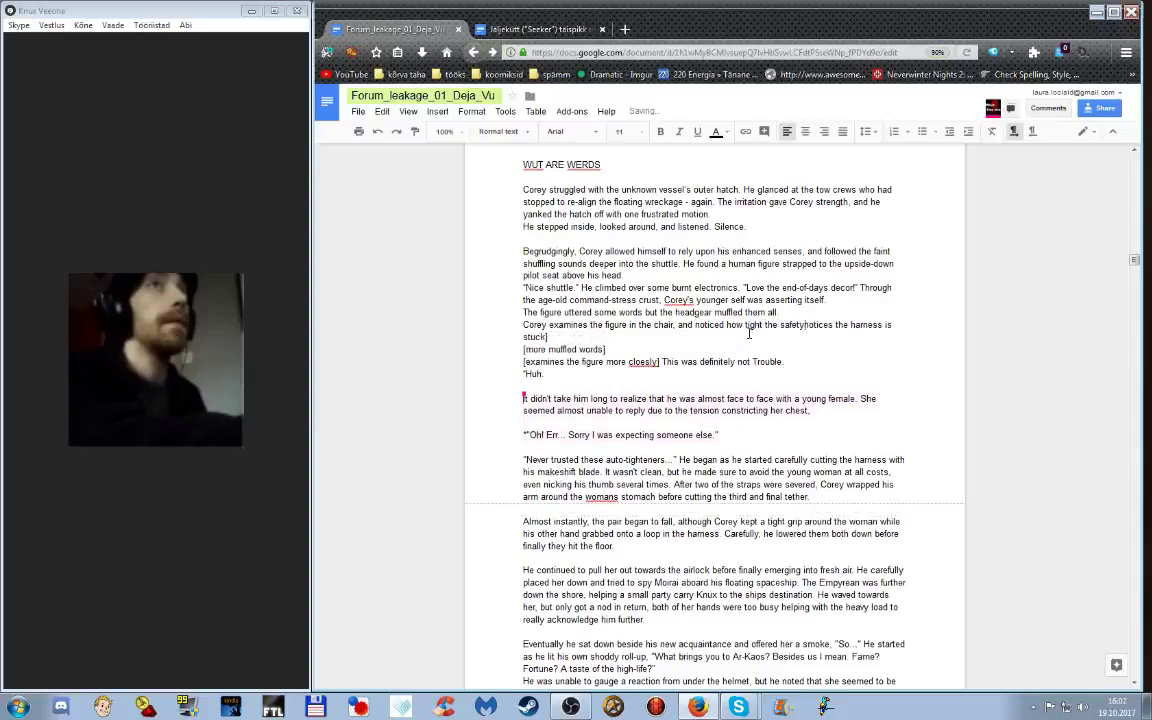
text(har)
key(BackSpace)
key(BackSpace)
key(BackSpace)
key(BackSpace)
key(BackSpace)
key(BackSpace)
key(BackSpace)
key(BackSpace)
key(BackSpace)
key(BackSpace)
key(BackSpace)
key(BackSpace)
key(BackSpace)
key(BackSpace)
key(BackSpace)
key(BackSpace)
key(BackSpace)
key(BackSpace)
key(BackSpace)
key(BackSpace)
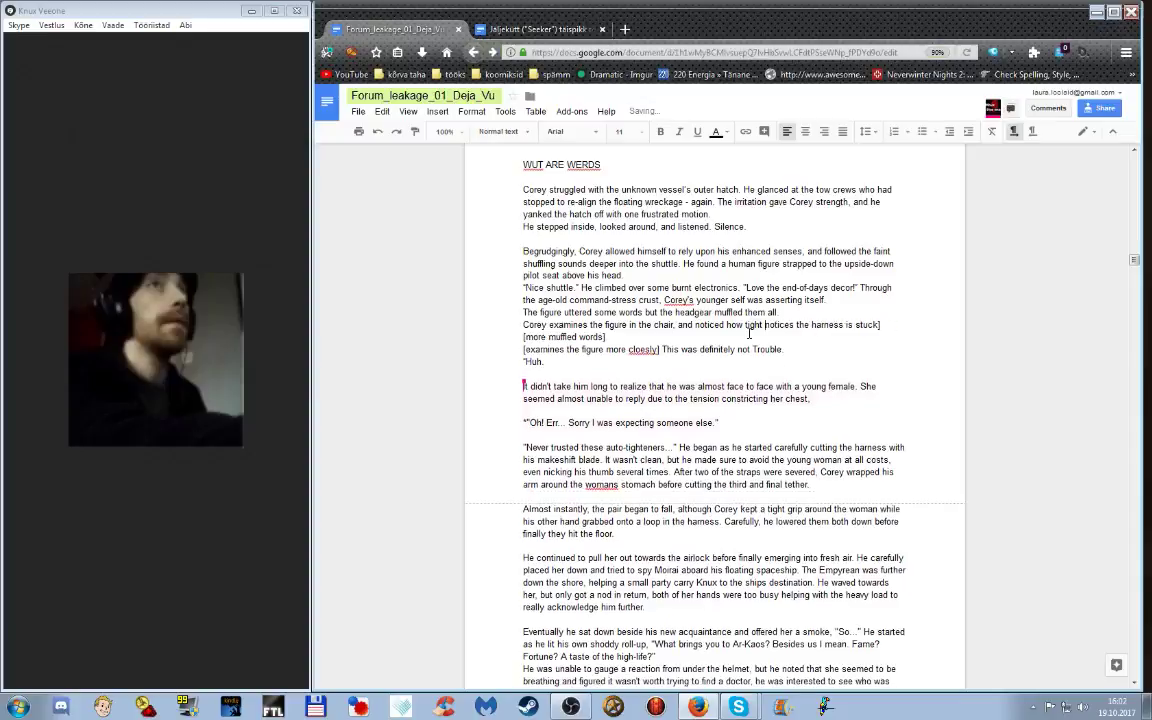
Step: Complete the sentence after "noticed how" with "the safety harness was cutting into the protective suit."
text(the )
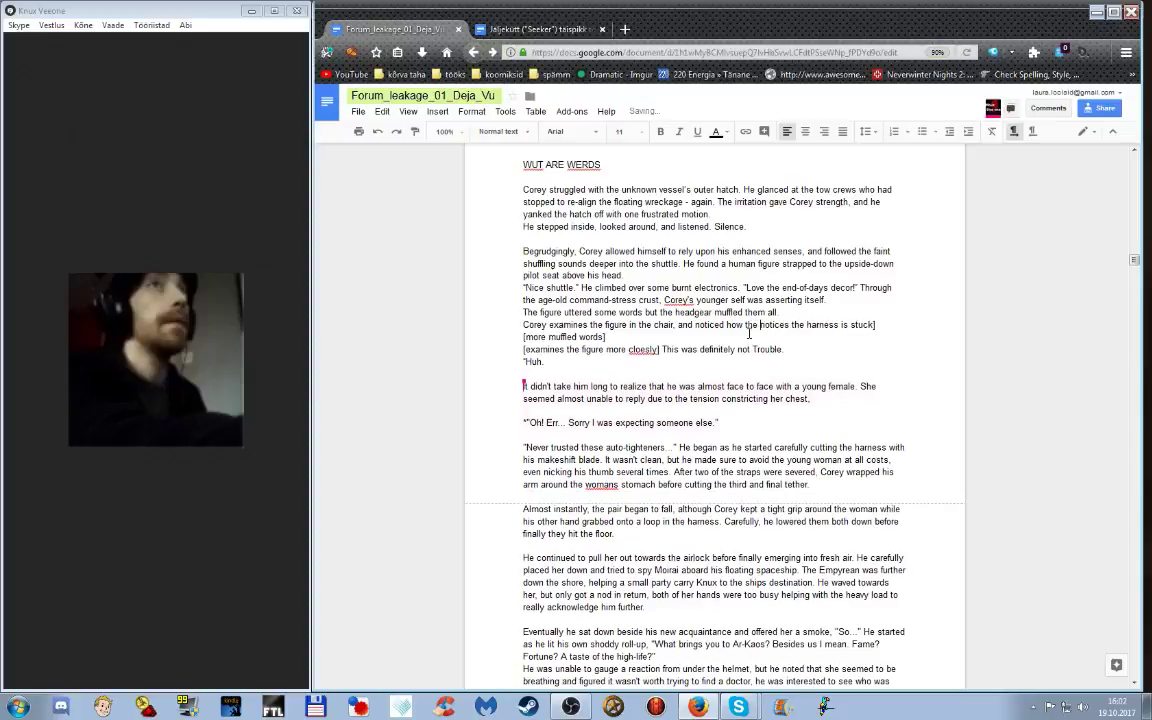
text(safety )
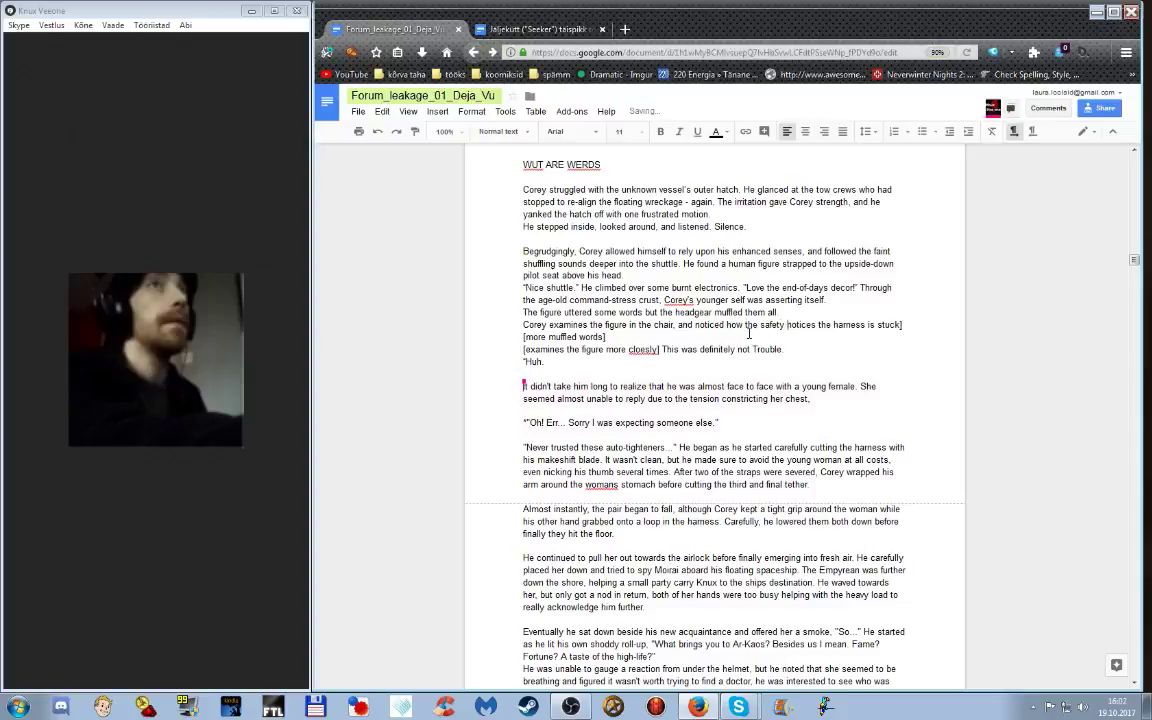
text(harness )
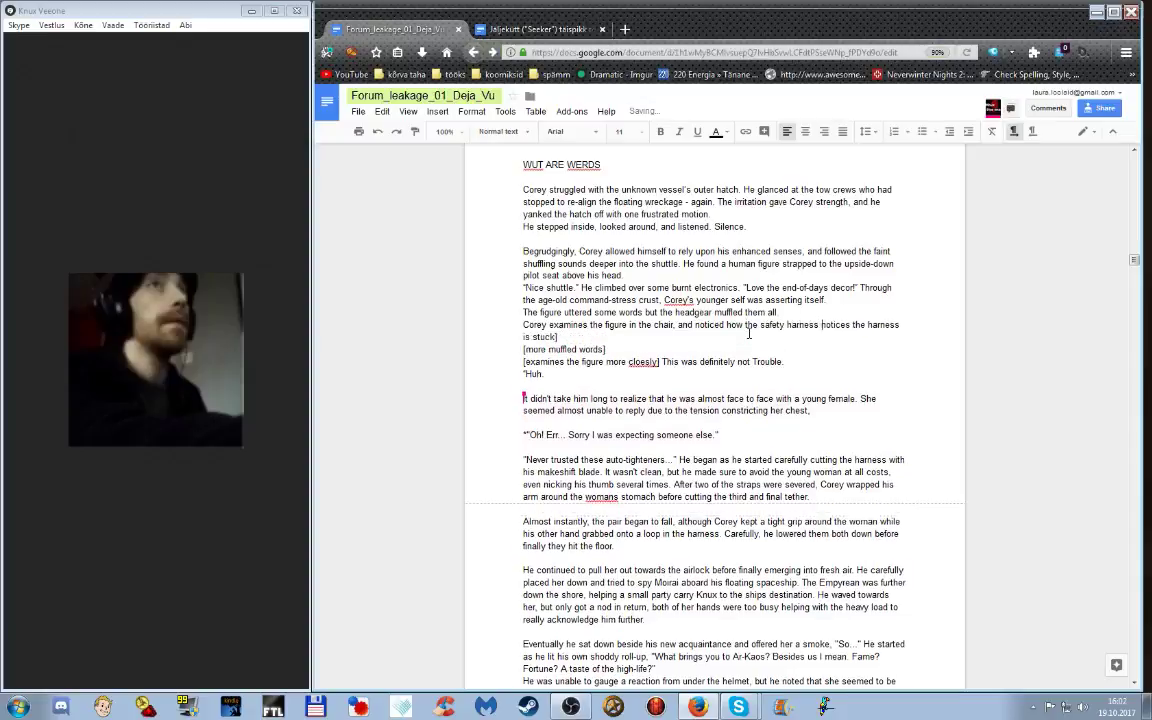
text(was cutting)
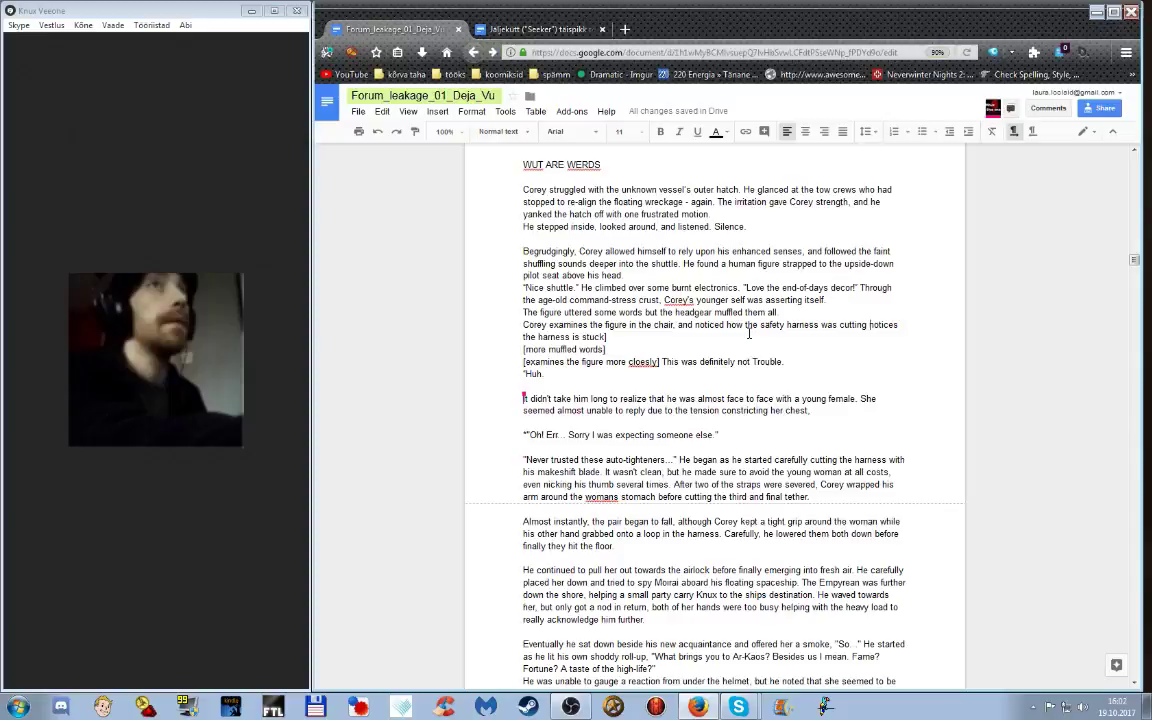
text(into the)
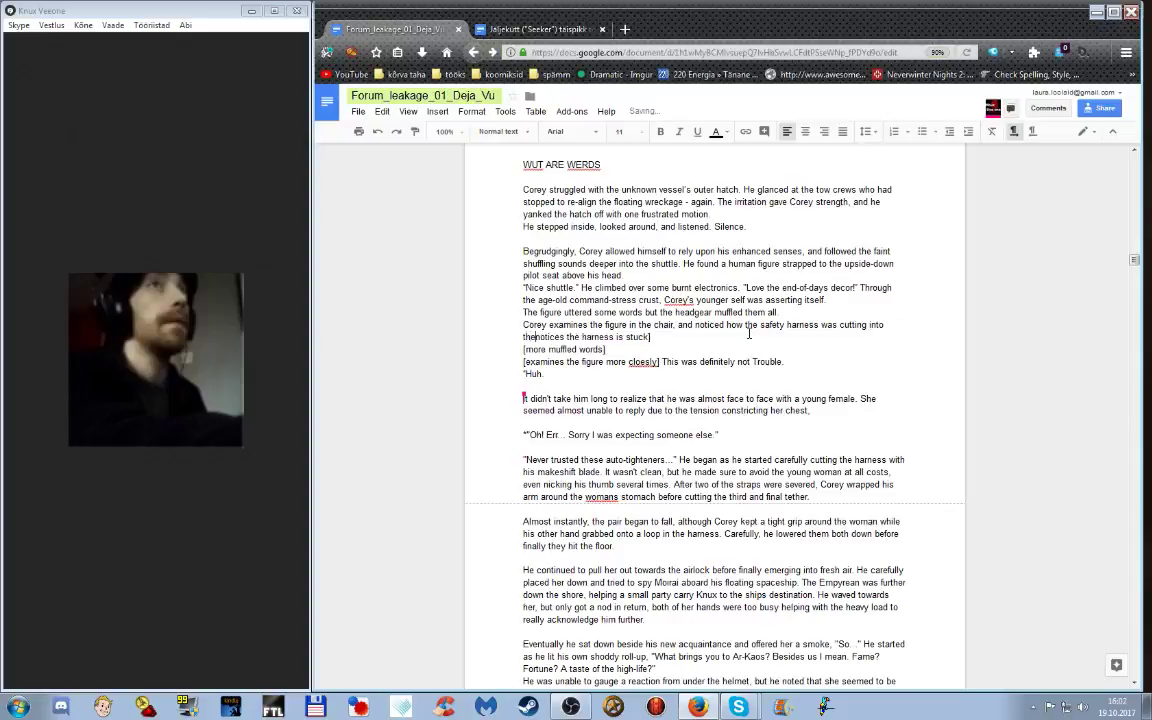
text( protex)
text(tive suit)
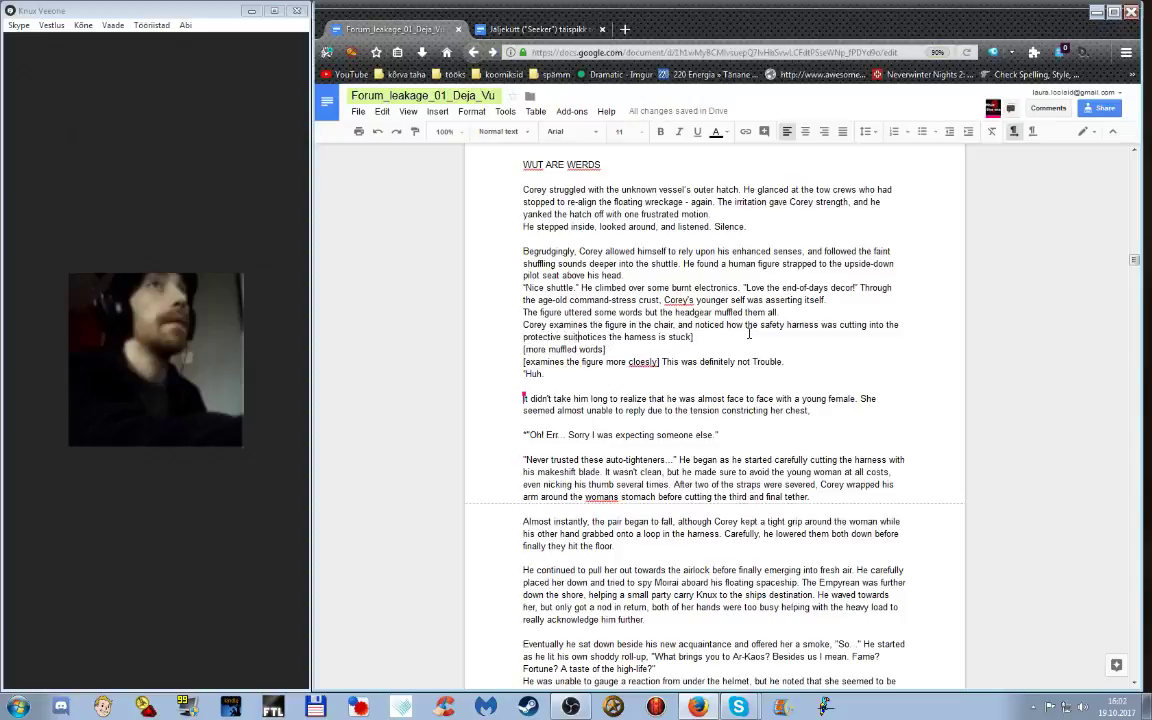
text(.)
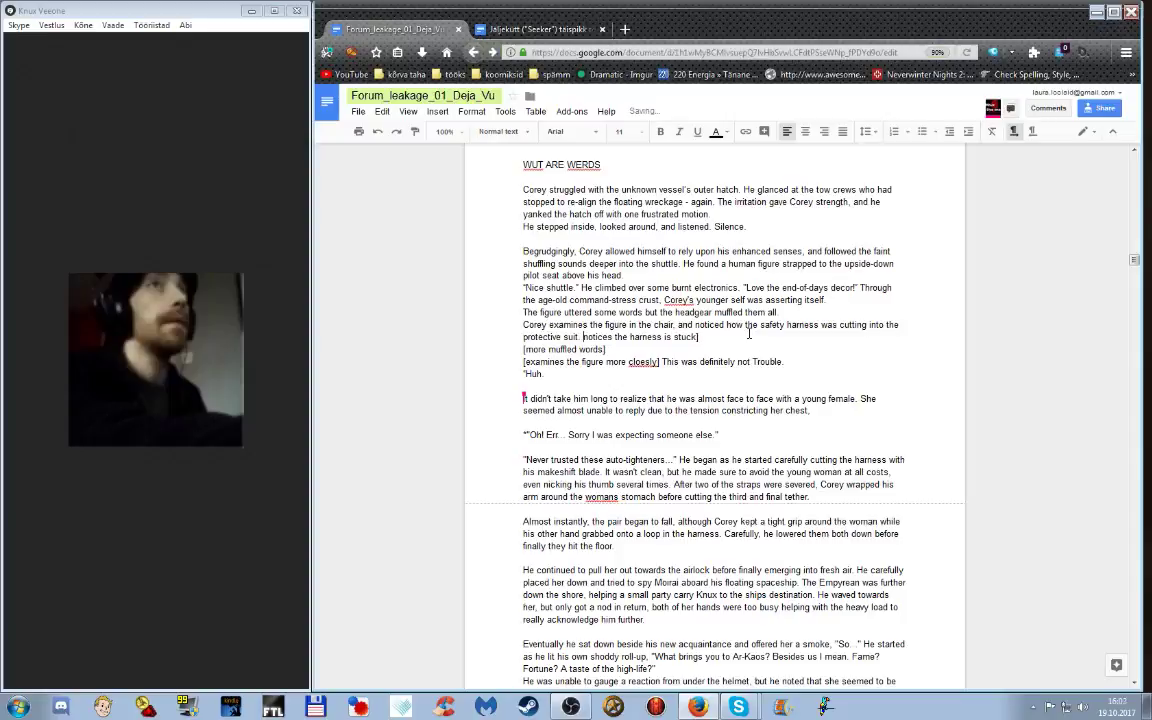
Step: Put the leftover harness note on its own line and write "On closer inspection, it became very clear" after "protective suit."
key(Return)
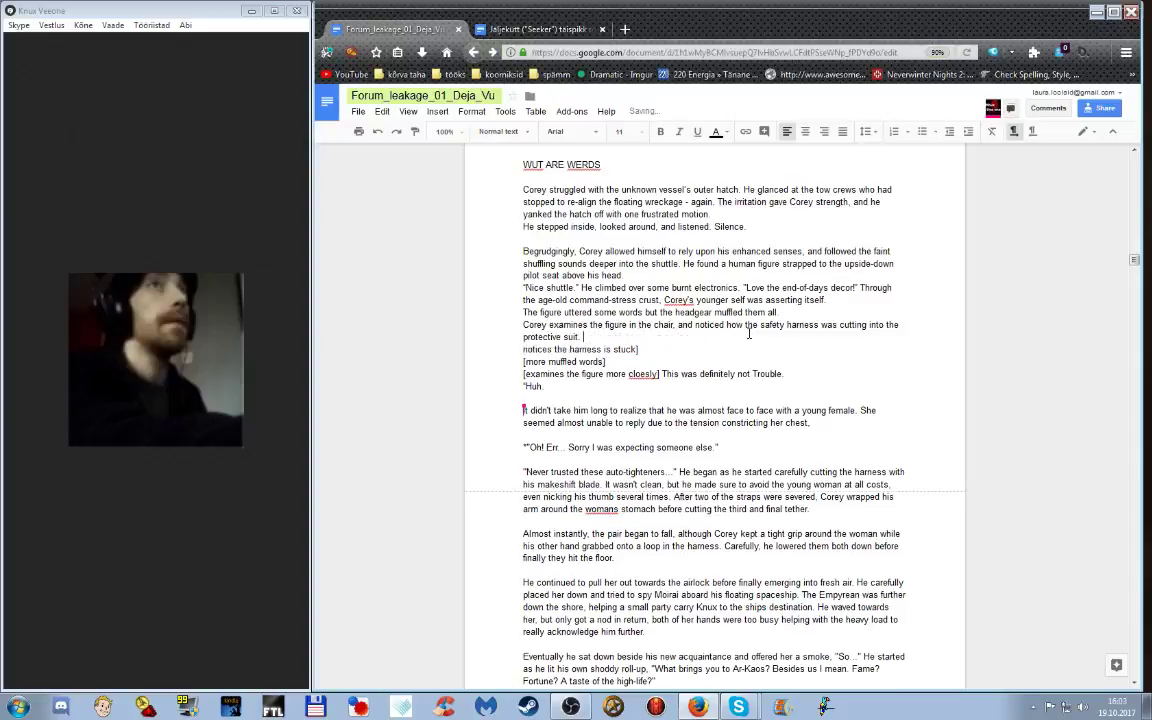
text(On closer inspection, it became very clea)
Step: Drop "On closer inspection," and reword the sentence to "It also became very clear that this was not his friend"
key(ctrl+Left)
key(ctrl+Left)
key(ctrl+Left)
key(ctrl+Left)
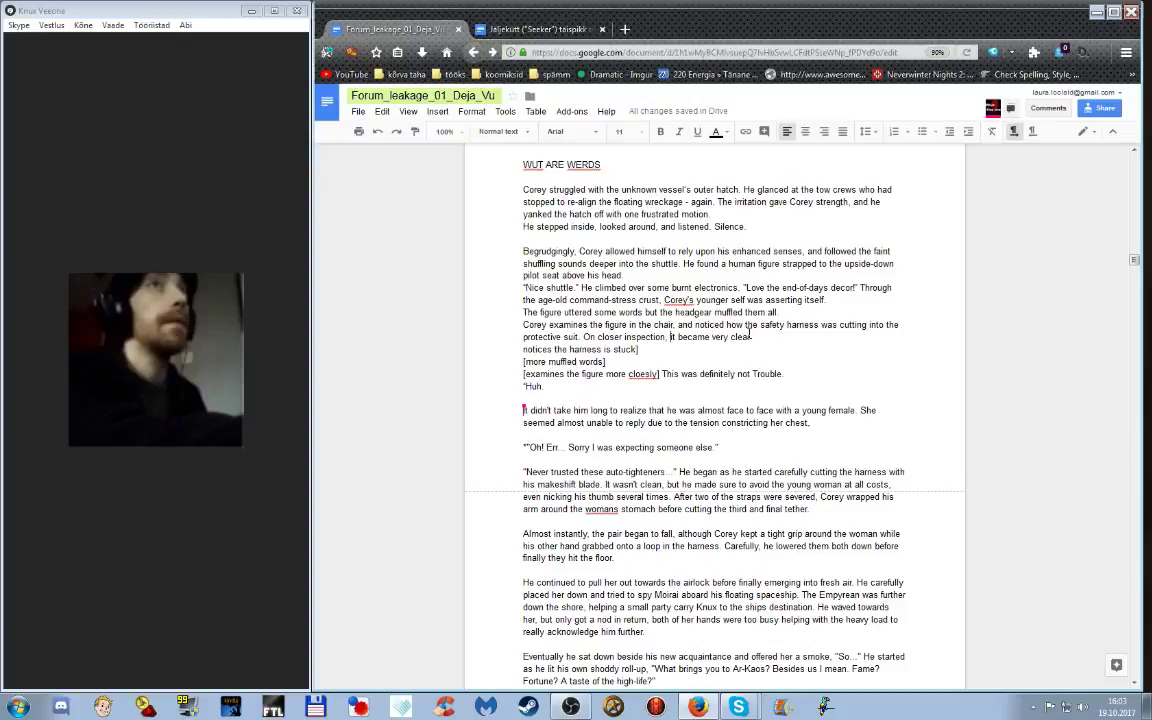
key(ctrl+BackSpace)
key(ctrl+BackSpace)
key(ctrl+BackSpace)
key(Delete)
text(I)
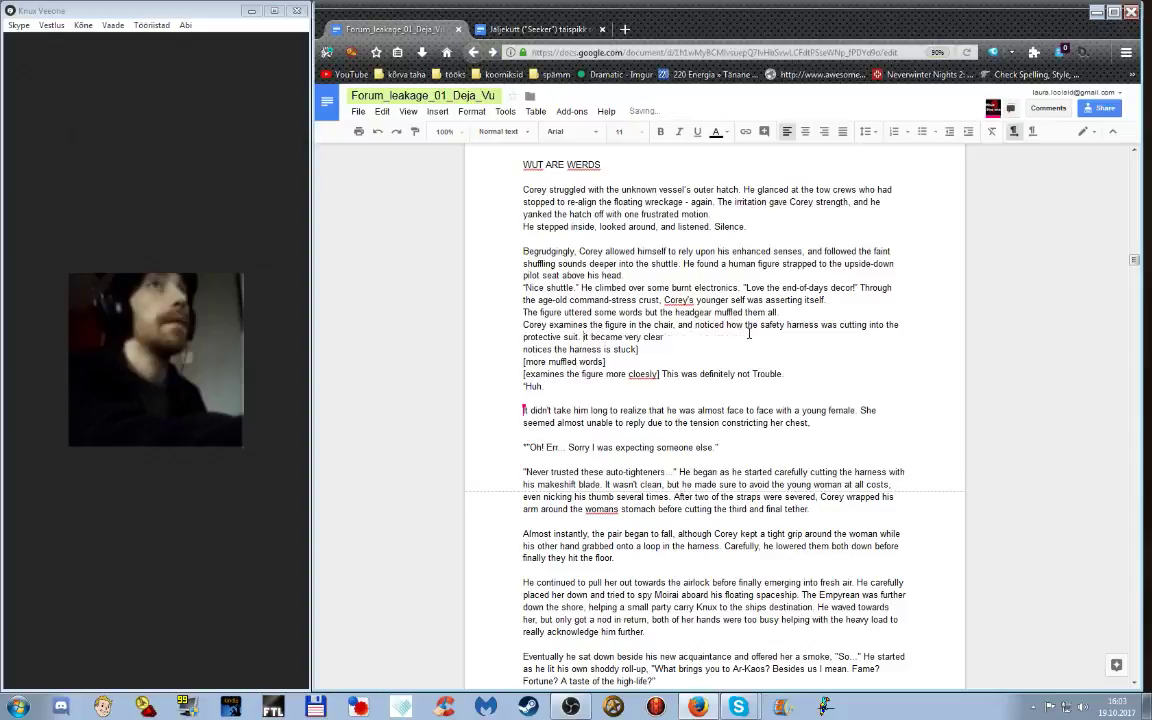
key(Delete)
text(I)
key(Right)
text(alsothat this was not his fi)
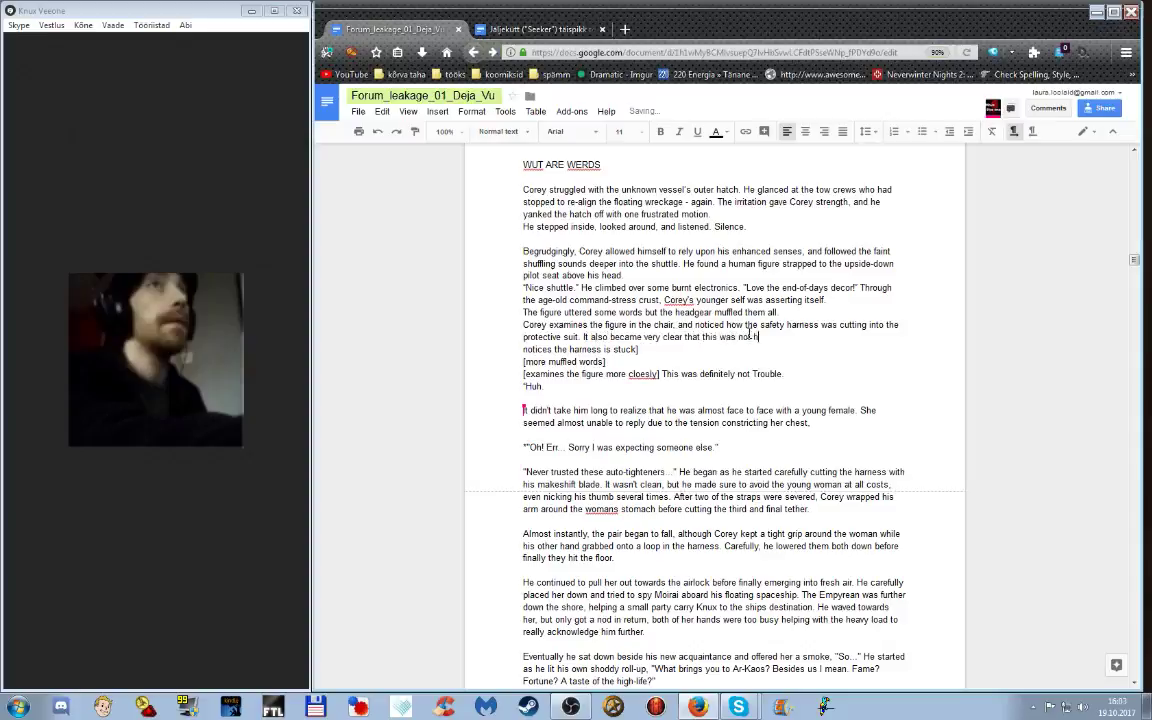
text(riend)
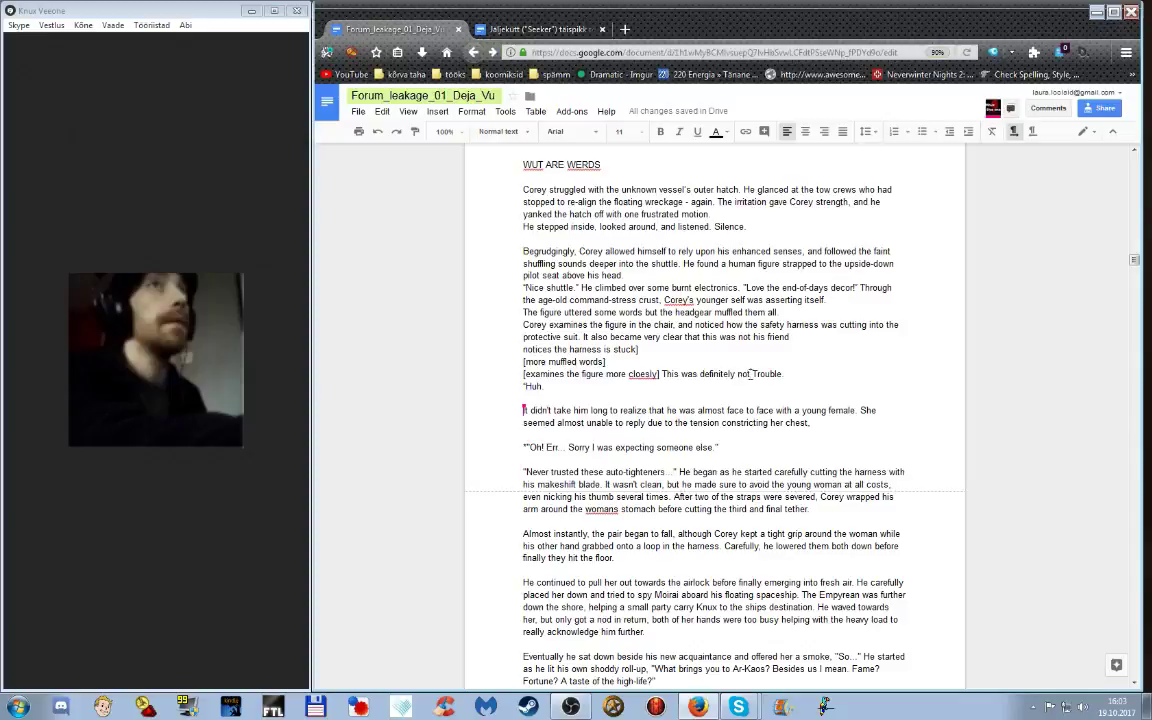
Step: Delete the leftover notes before "Trouble" and replace "friend" with "partner" so the sentence ends "not his partner Trouble."
drag(748, 375, 485, 355)
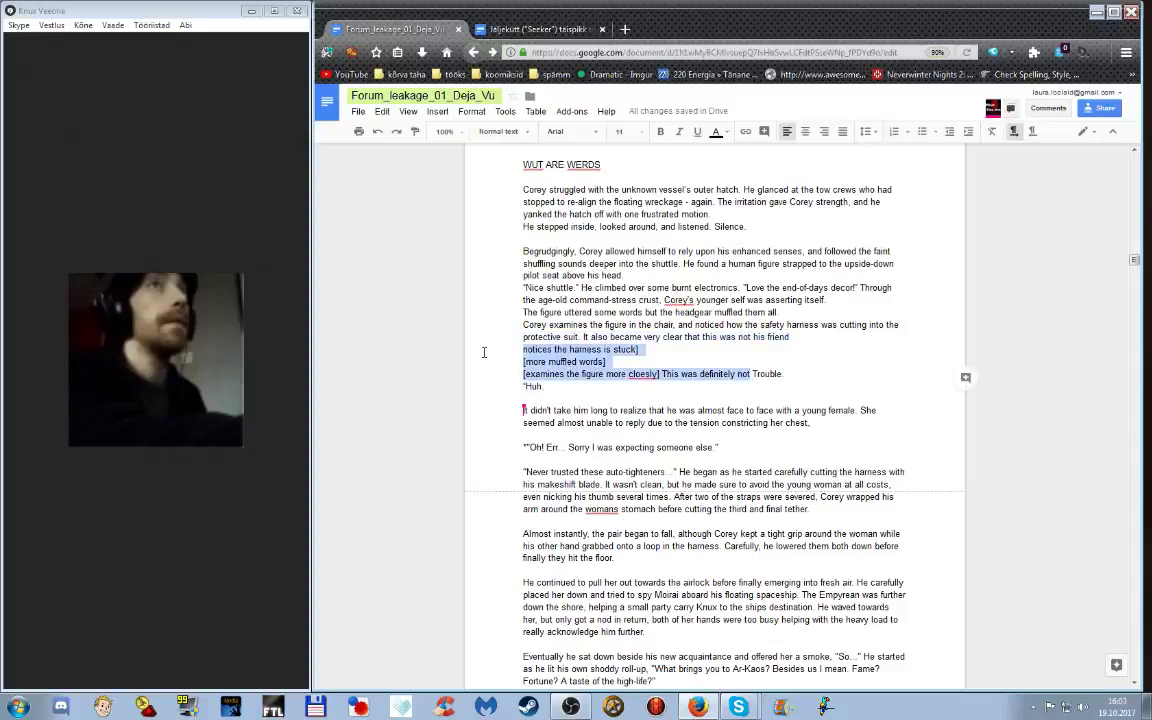
key(BackSpace)
key(BackSpace)
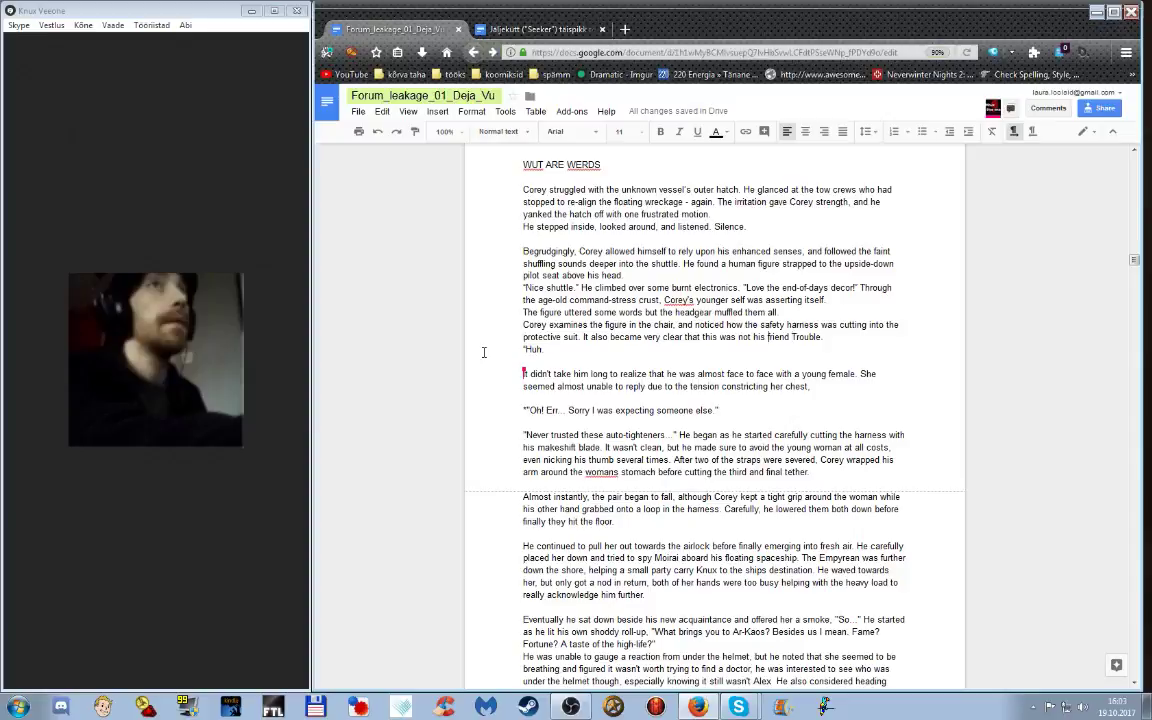
key(ctrl+Delete)
text(pa)
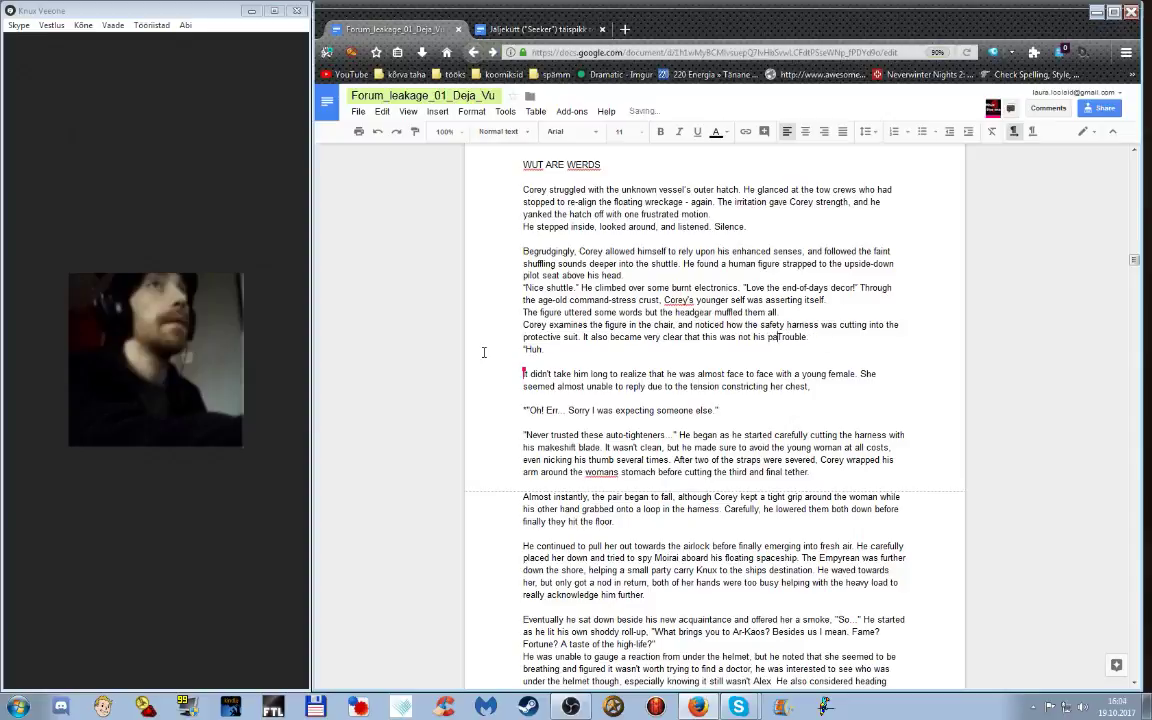
text(rtner)
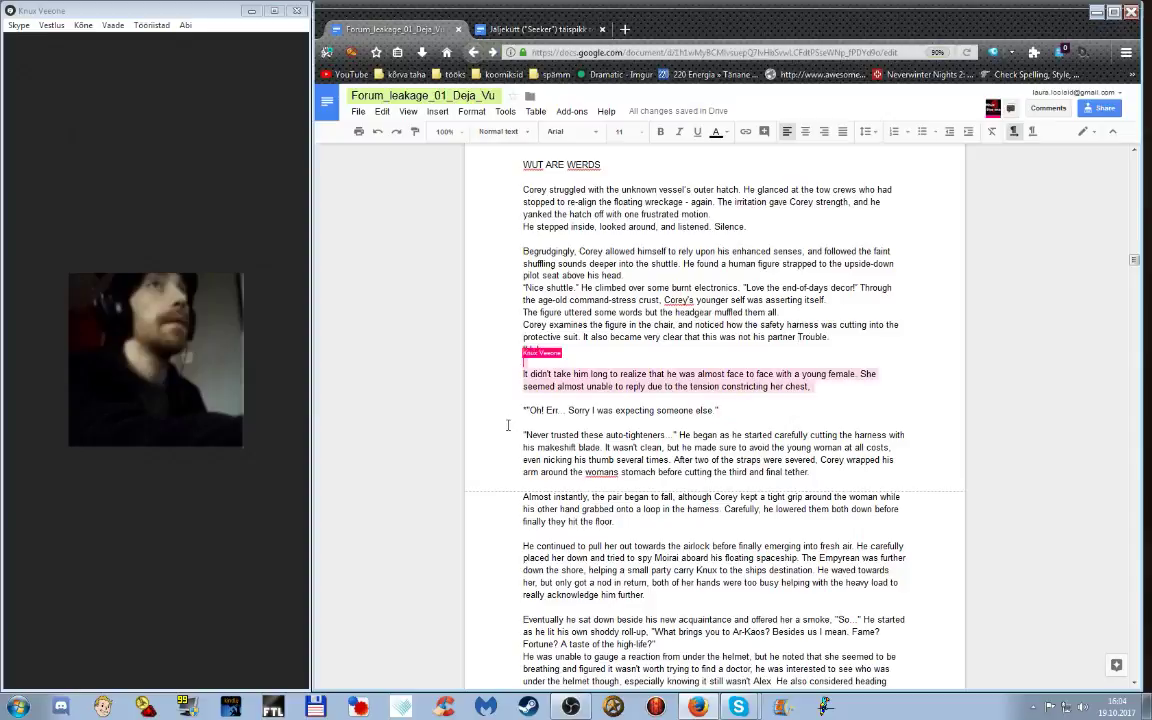
Step: Delete the "Huh." line below the sentence about Trouble
triple_click(487, 349)
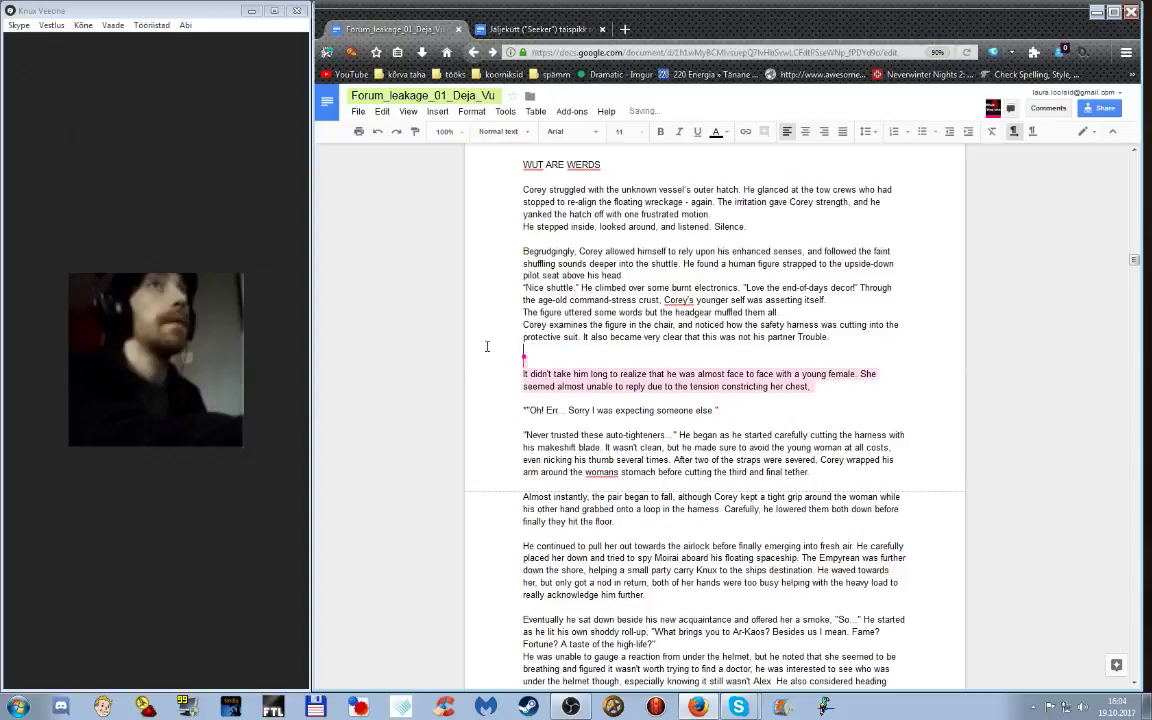
key(BackSpace)
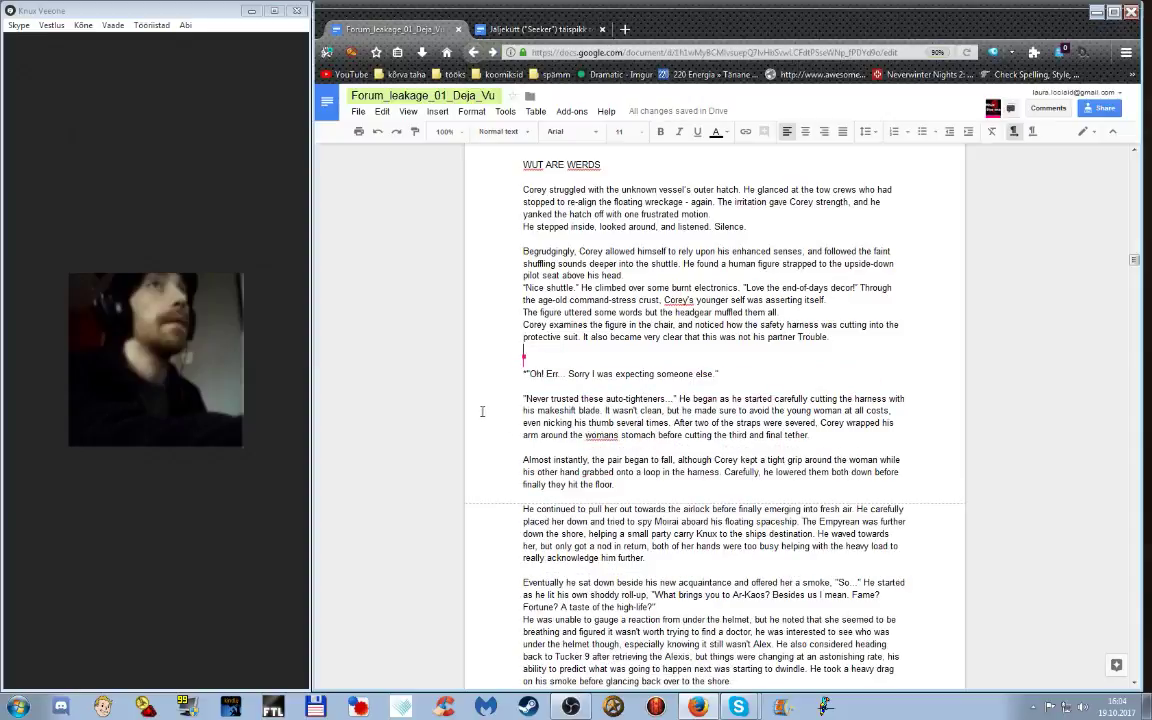
click(489, 399)
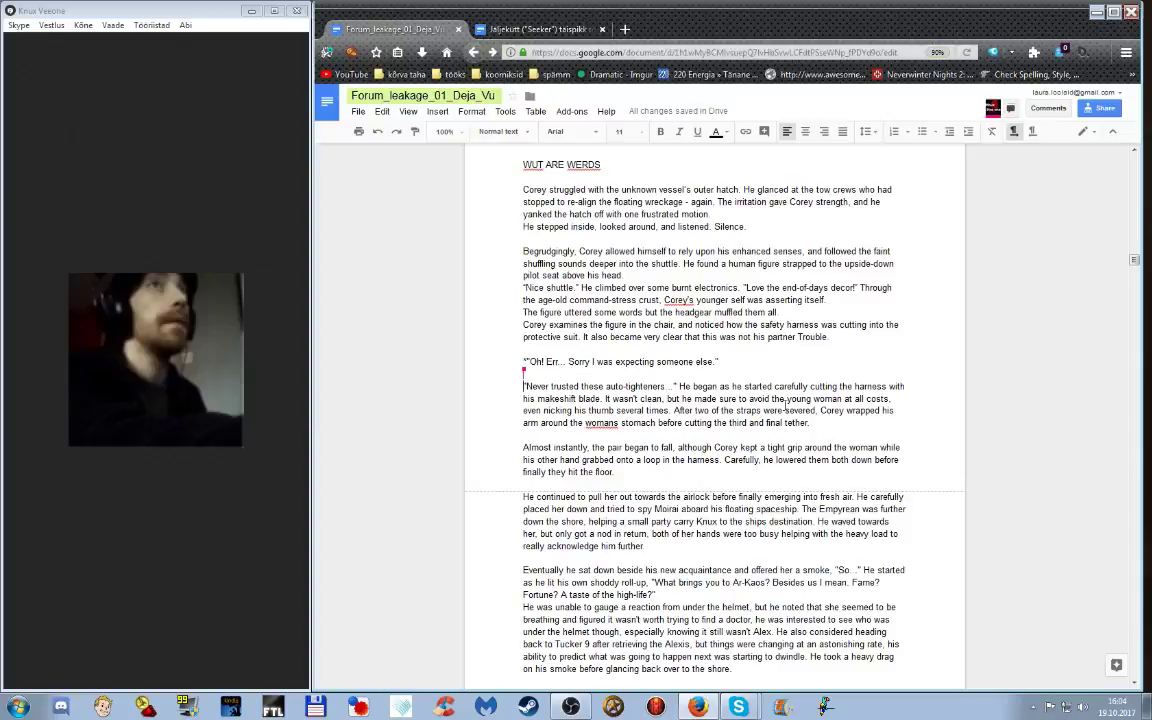
Step: Add a blank line above the paragraph that begins "Eventually he sat down beside his new acquaintance"
scroll(785, 405, down, 2)
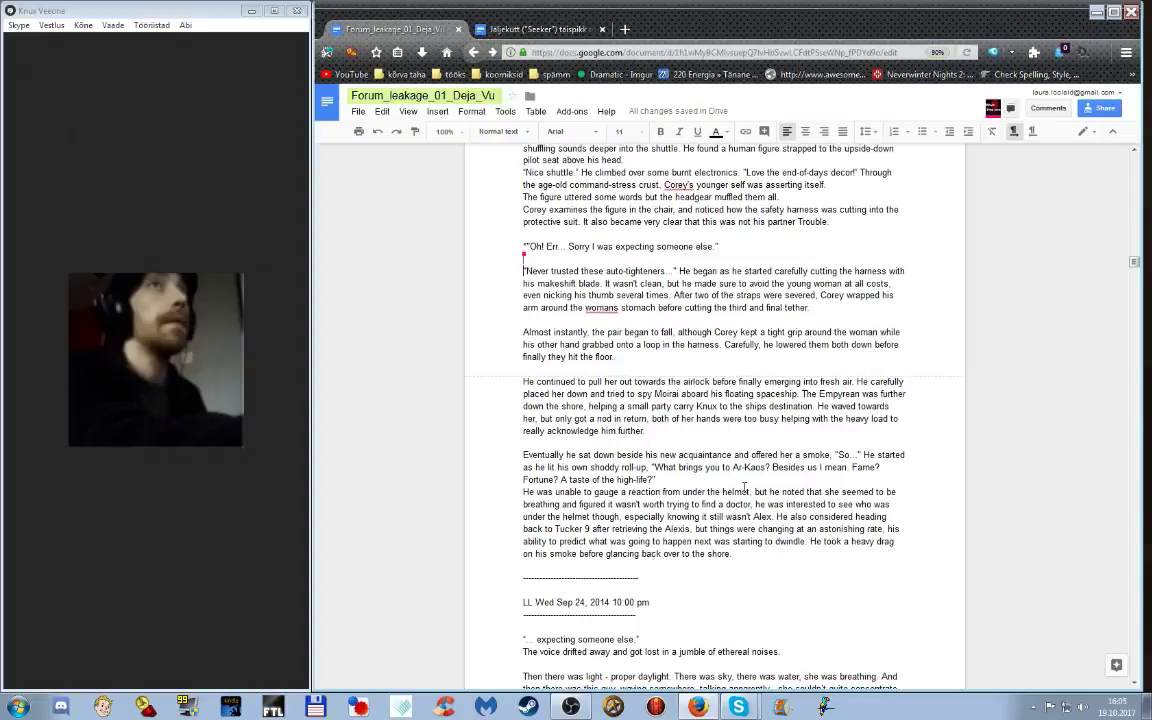
click(712, 383)
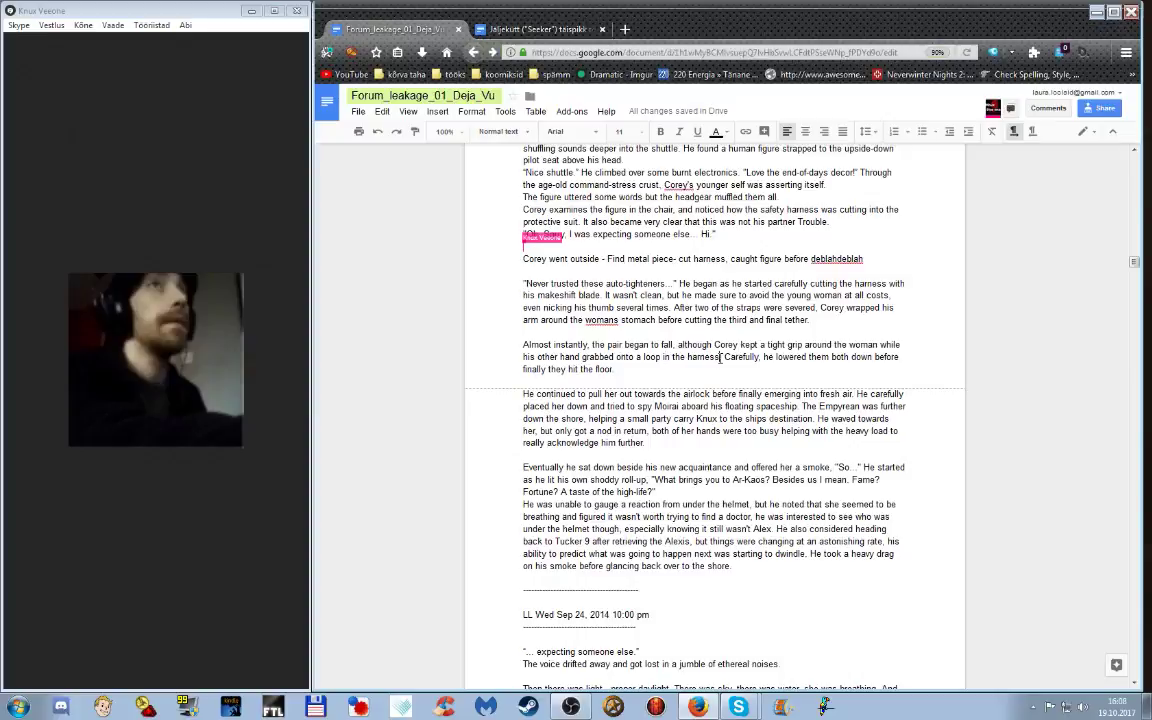
click(696, 455)
key(Return)
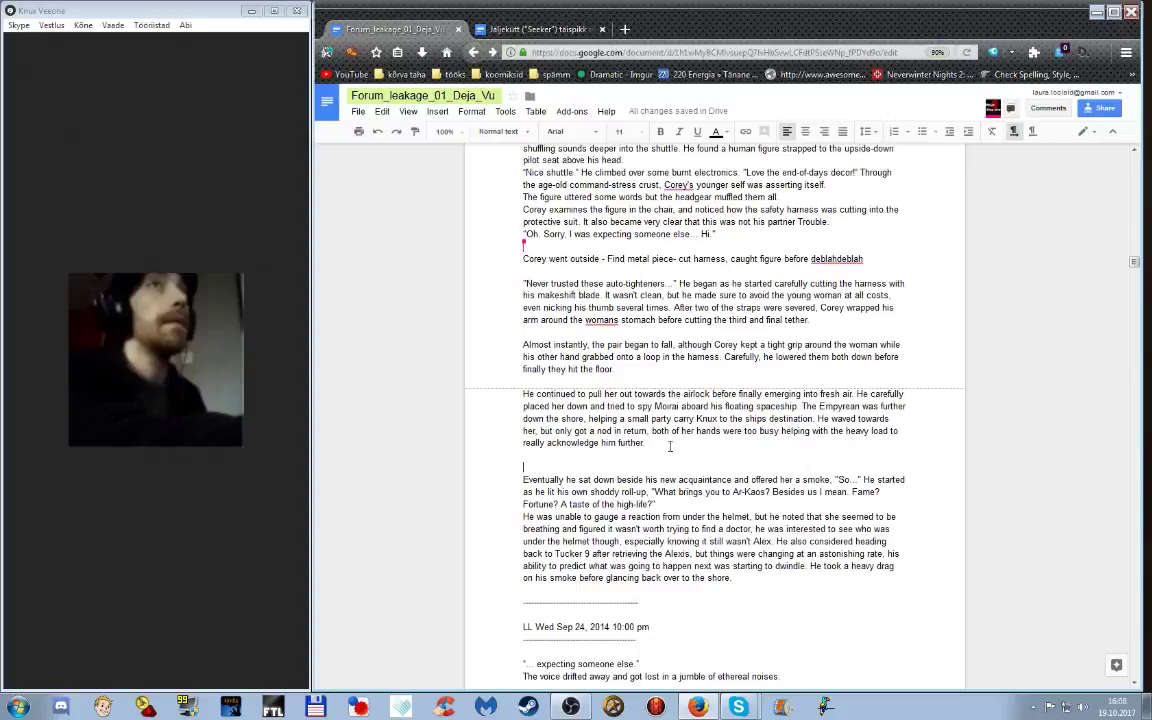
drag(521, 281, 835, 459)
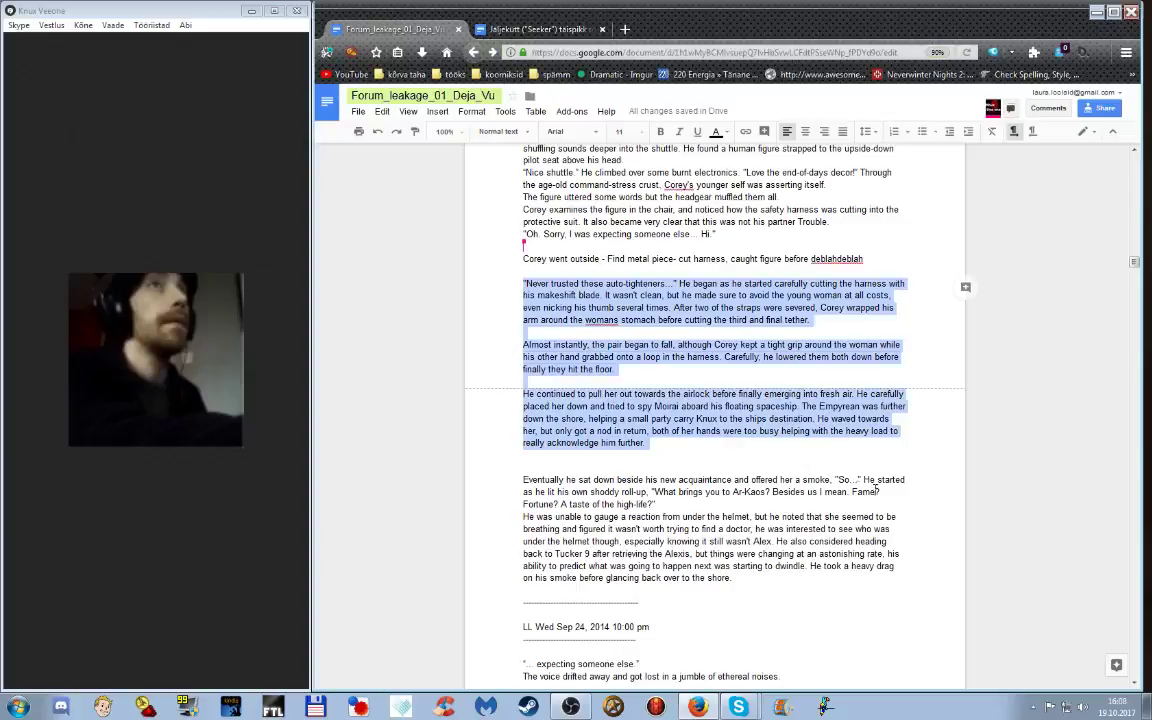
click(800, 452)
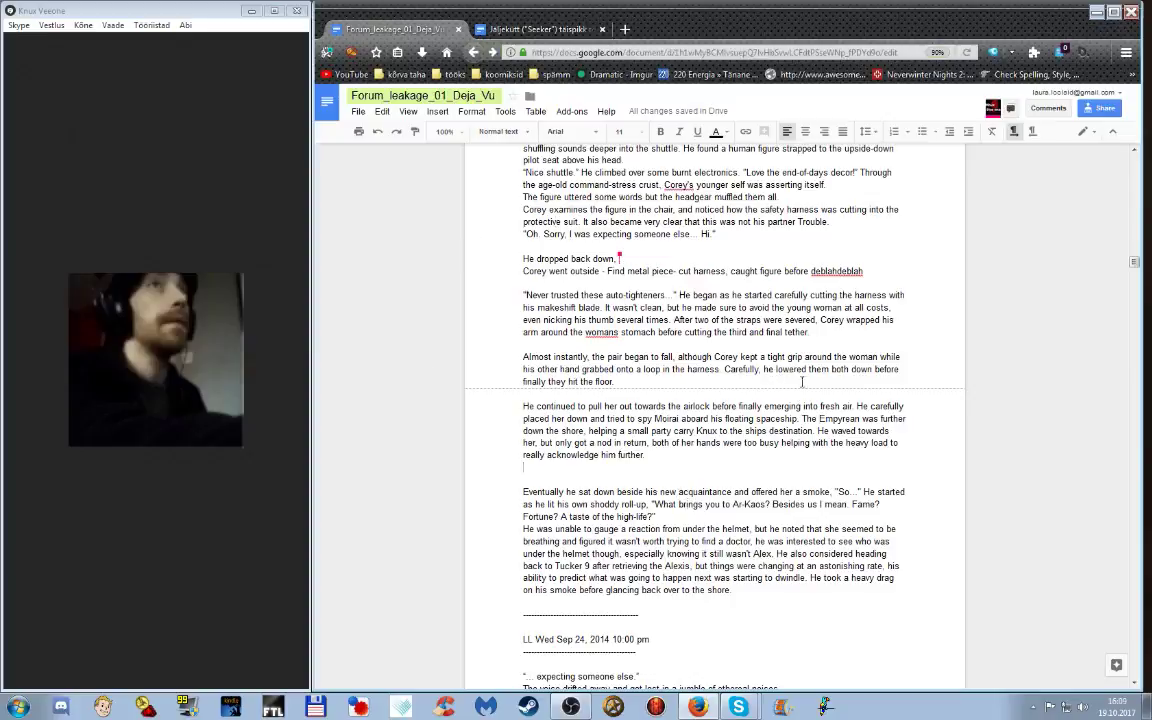
Step: Read through the posts after the rescue scene, down to the one dated Thu Sep 25, 2014 11:31 am
scroll(760, 390, down, 3)
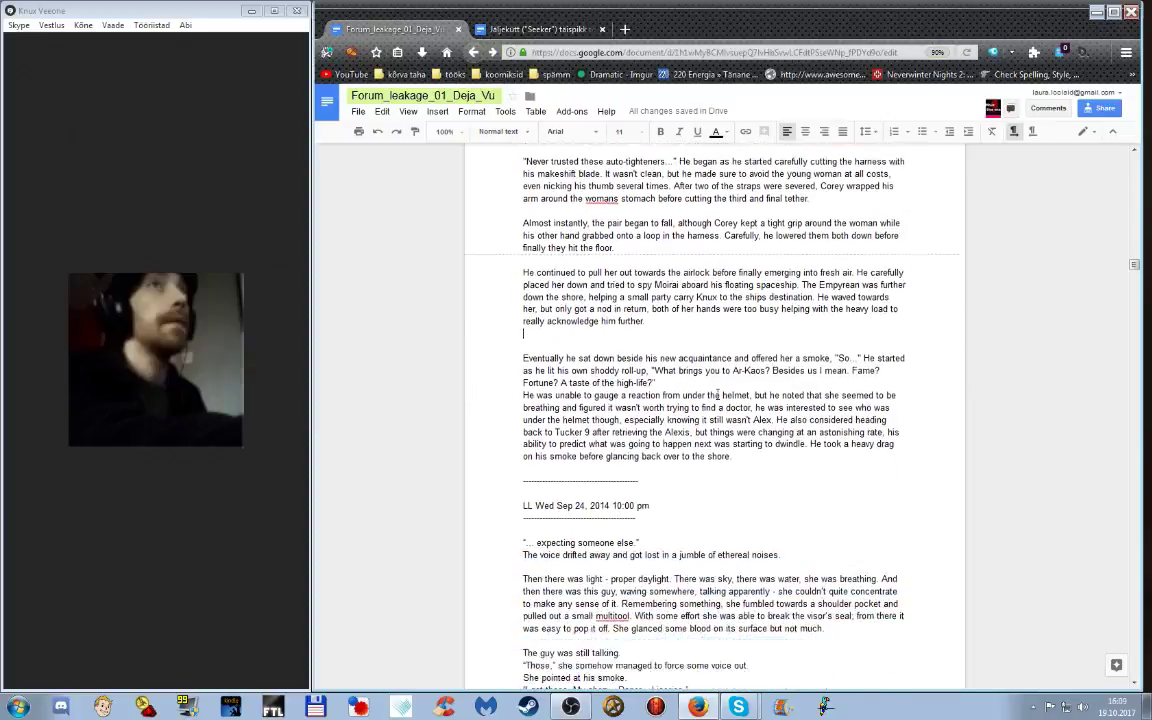
scroll(718, 393, down, 1)
scroll(717, 395, down, 2)
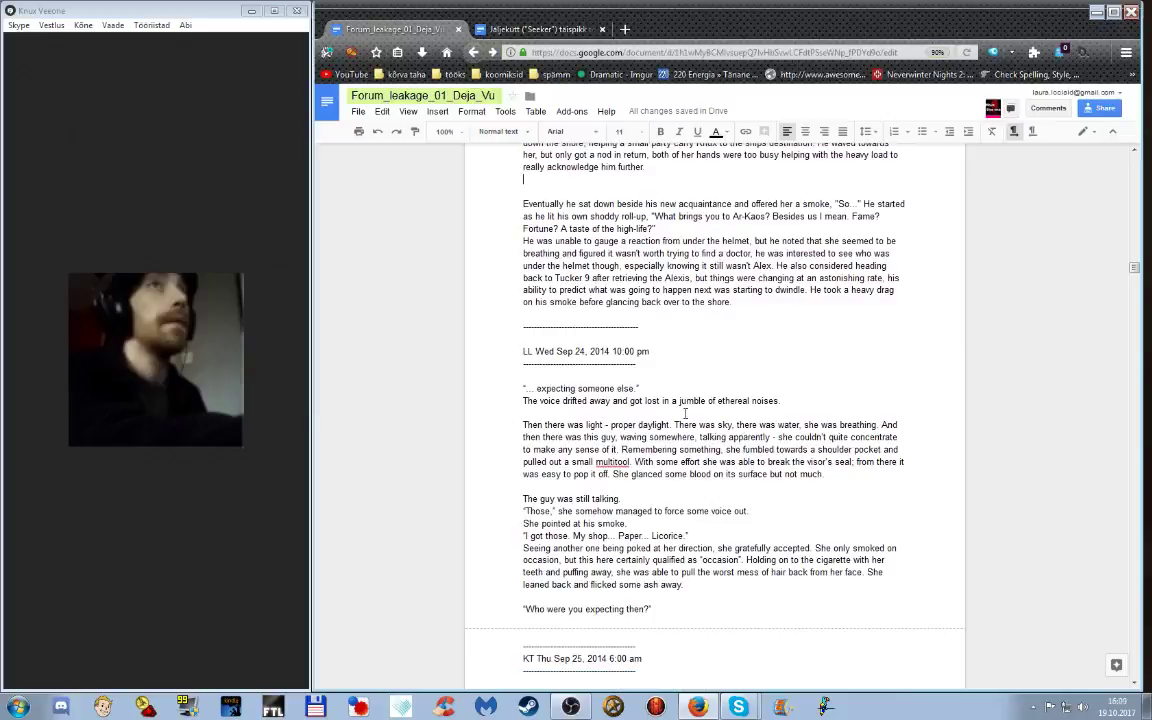
scroll(685, 413, down, 5)
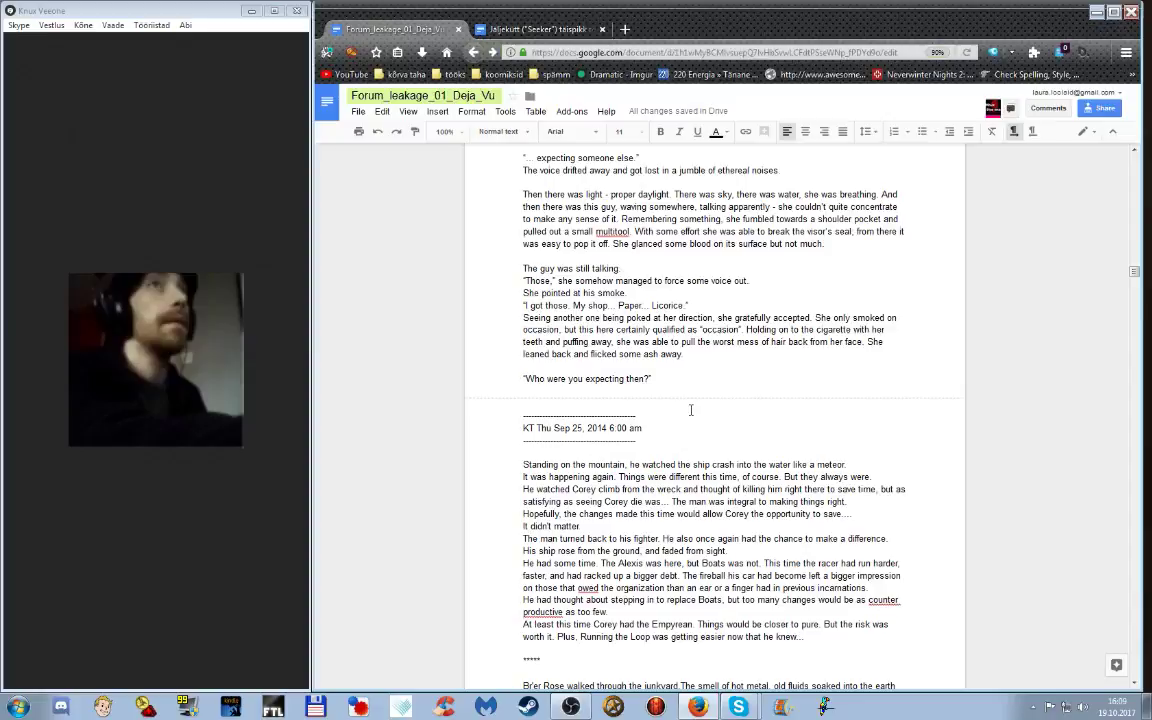
scroll(691, 410, up, 1)
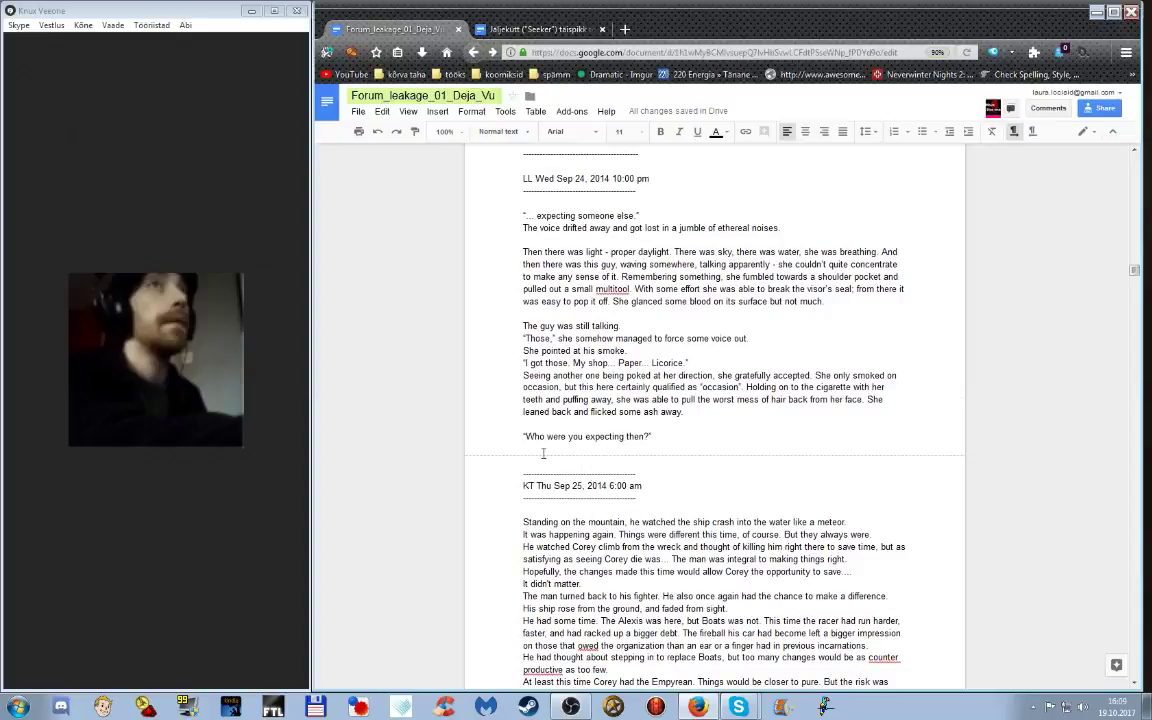
scroll(686, 478, down, 4)
scroll(688, 477, down, 3)
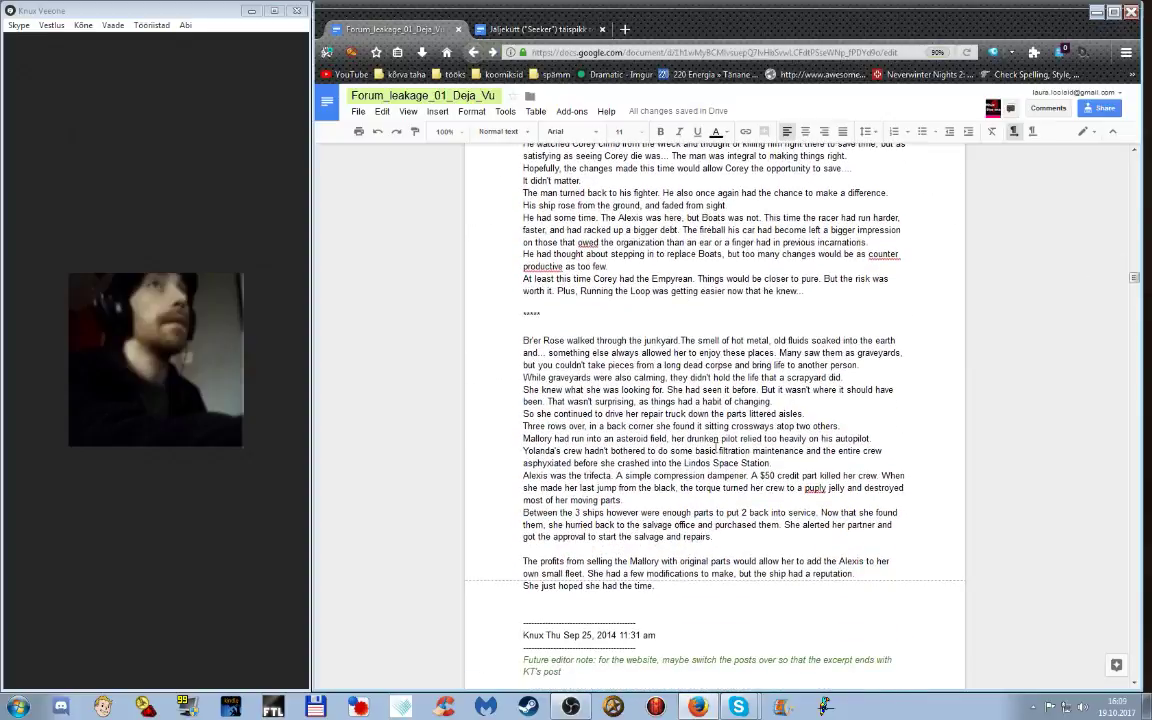
Step: Highlight the opening quotation mark and "Wh" of the line "Who were you expecting then?" in cyan
scroll(690, 470, up, 3)
scroll(713, 427, up, 1)
click(528, 289)
drag(528, 289, 612, 290)
click(509, 286)
drag(548, 266, 521, 265)
click(724, 133)
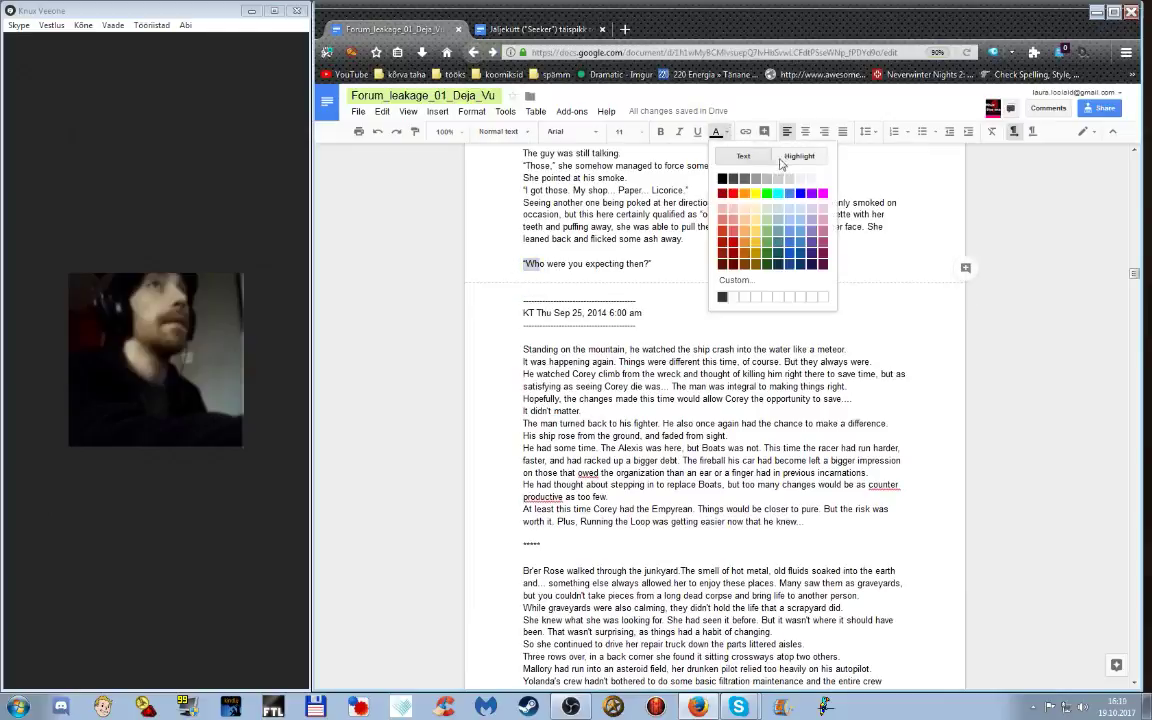
click(799, 156)
click(778, 205)
click(625, 277)
Step: Move the Sep 25 11:31 am and 11:51 am posts to directly below "Who were you expecting then?", ahead of the 6:00 am post
scroll(630, 418, down, 5)
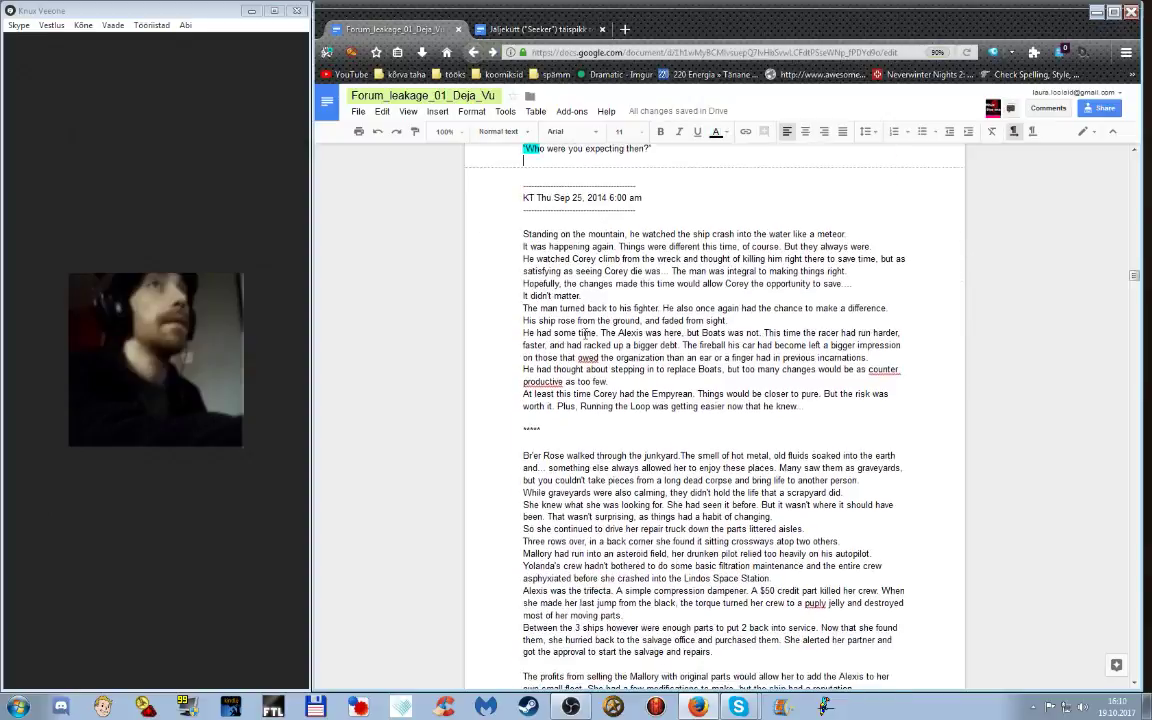
scroll(586, 334, down, 3)
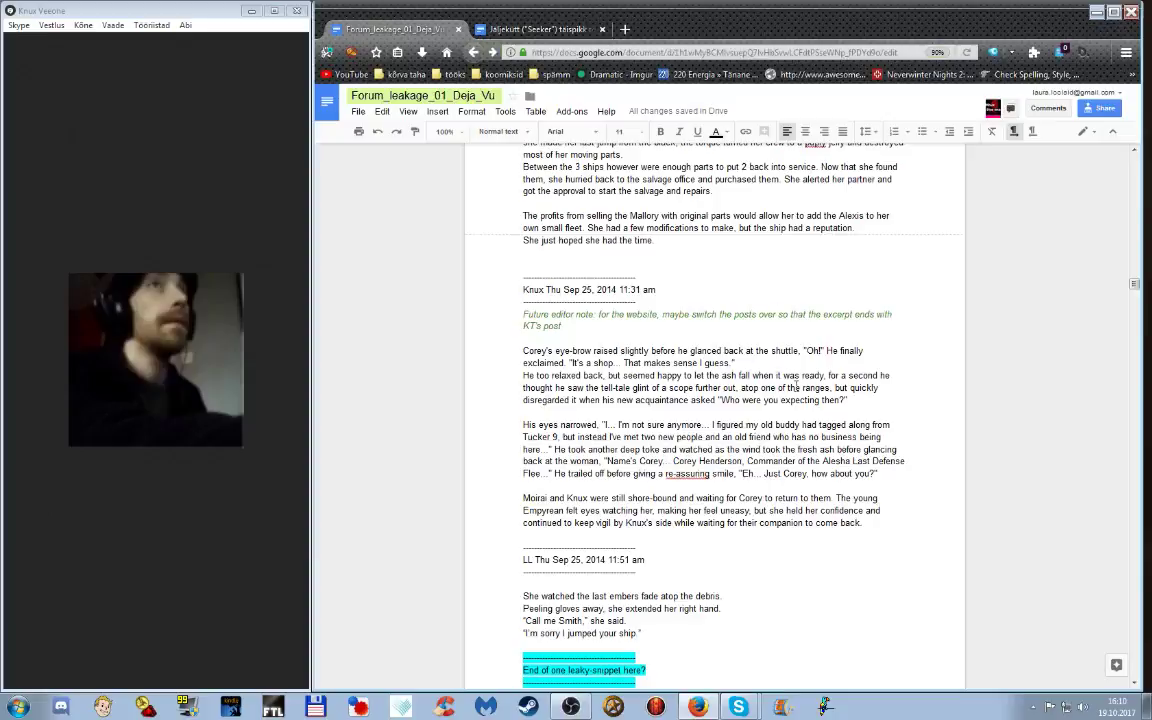
scroll(797, 385, down, 1)
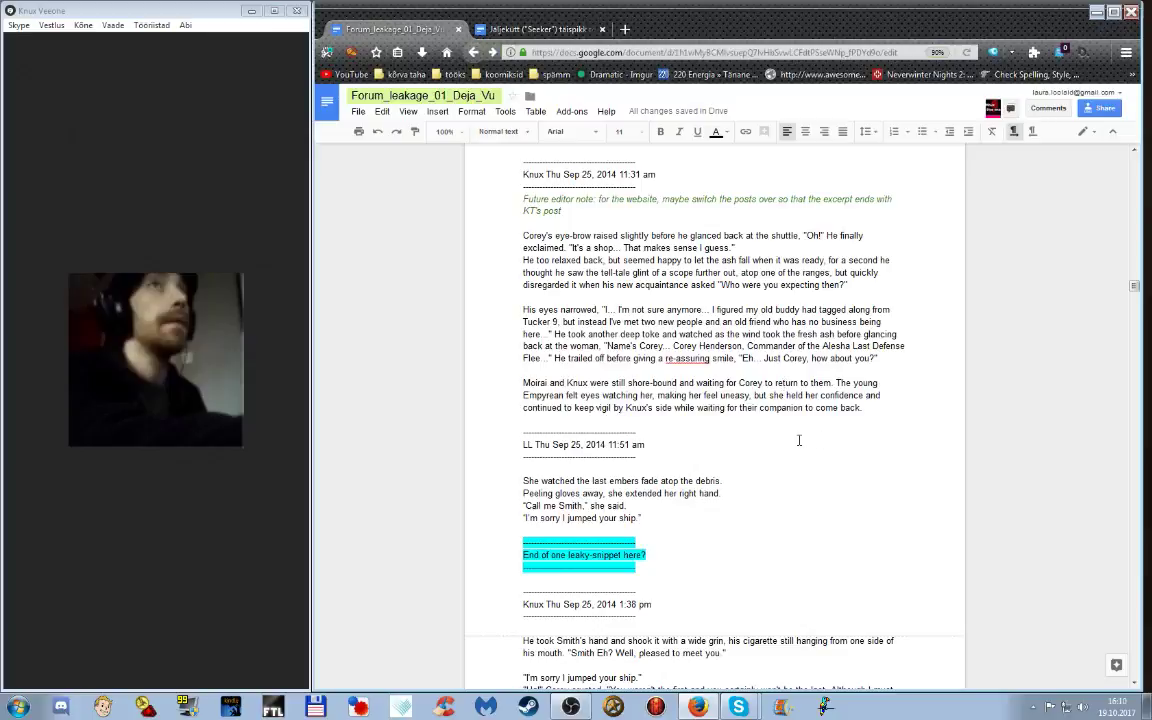
scroll(800, 440, up, 3)
scroll(663, 572, down, 2)
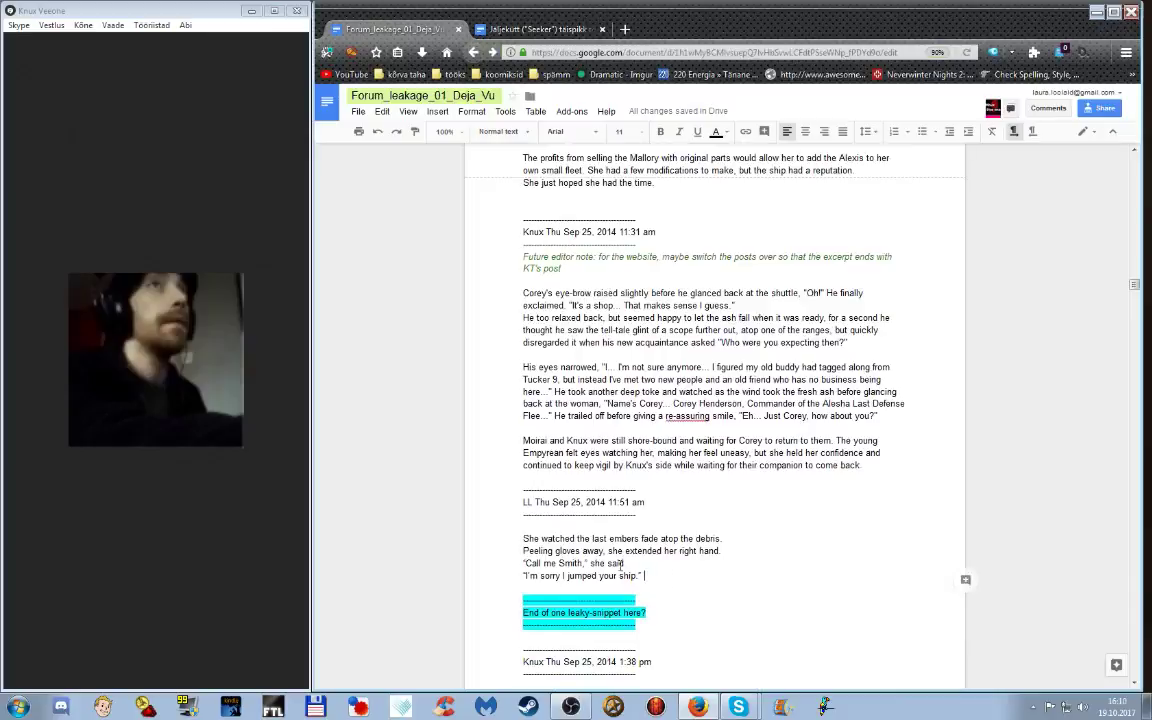
drag(663, 572, 492, 218)
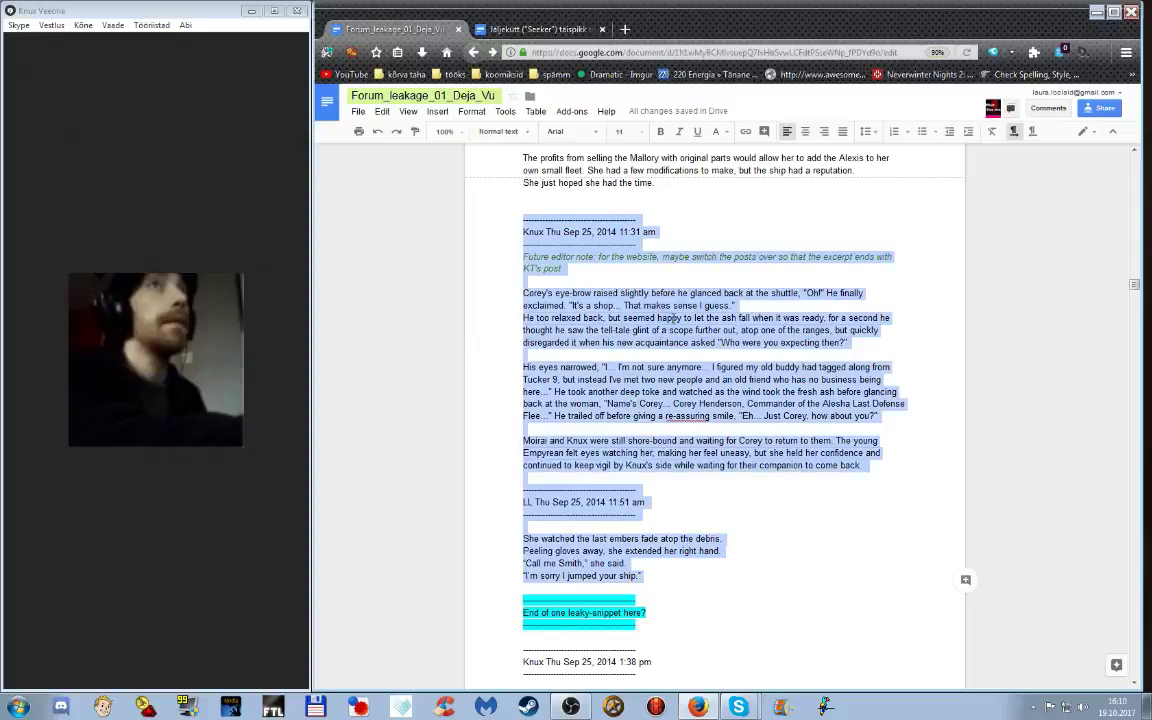
key(ctrl+x)
scroll(690, 335, up, 10)
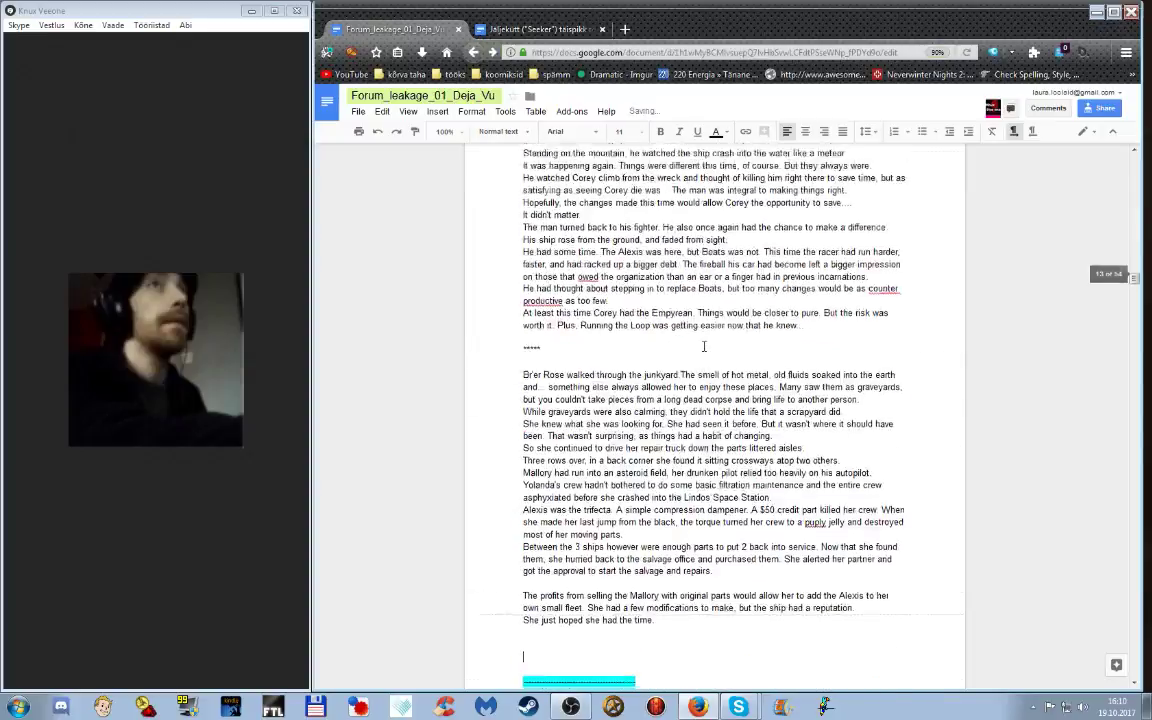
click(604, 344)
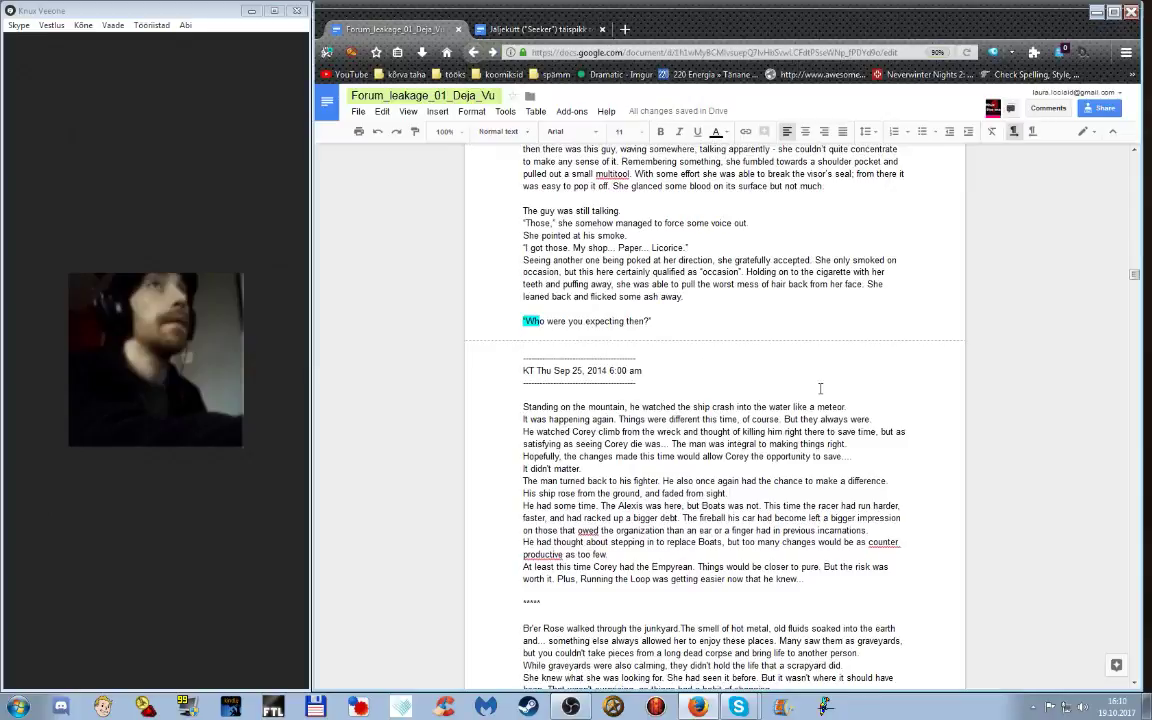
key(ctrl+v)
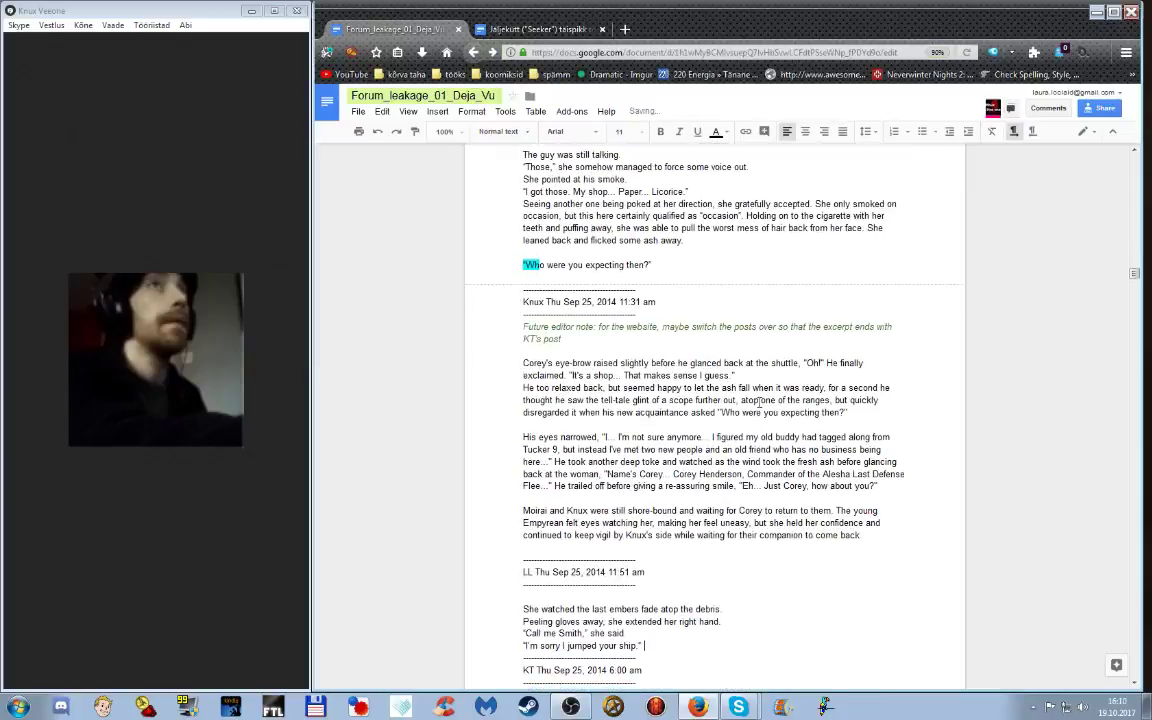
Step: Insert two line breaks after "I'm sorry I jumped your ship." to separate it from the 6:00 am post
scroll(761, 400, down, 2)
key(Return)
key(Return)
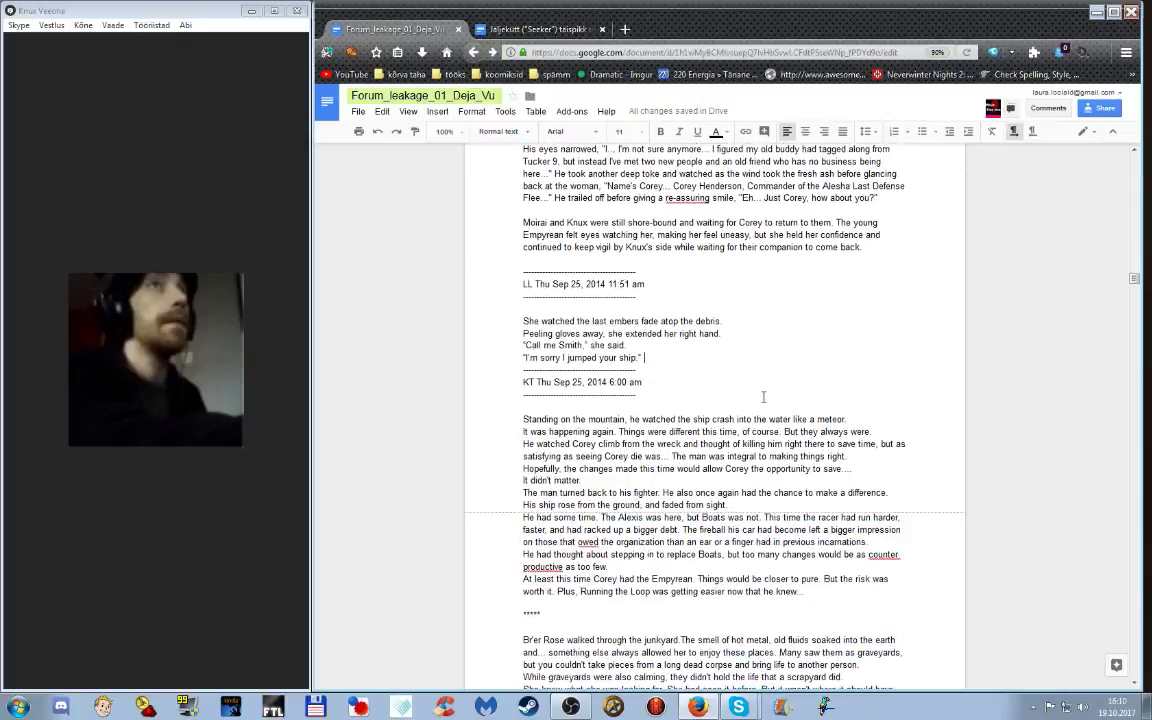
Step: Review the reordered text from the 6:00 am post down to the "End of one leaky-snippet here?" marker
scroll(763, 397, down, 3)
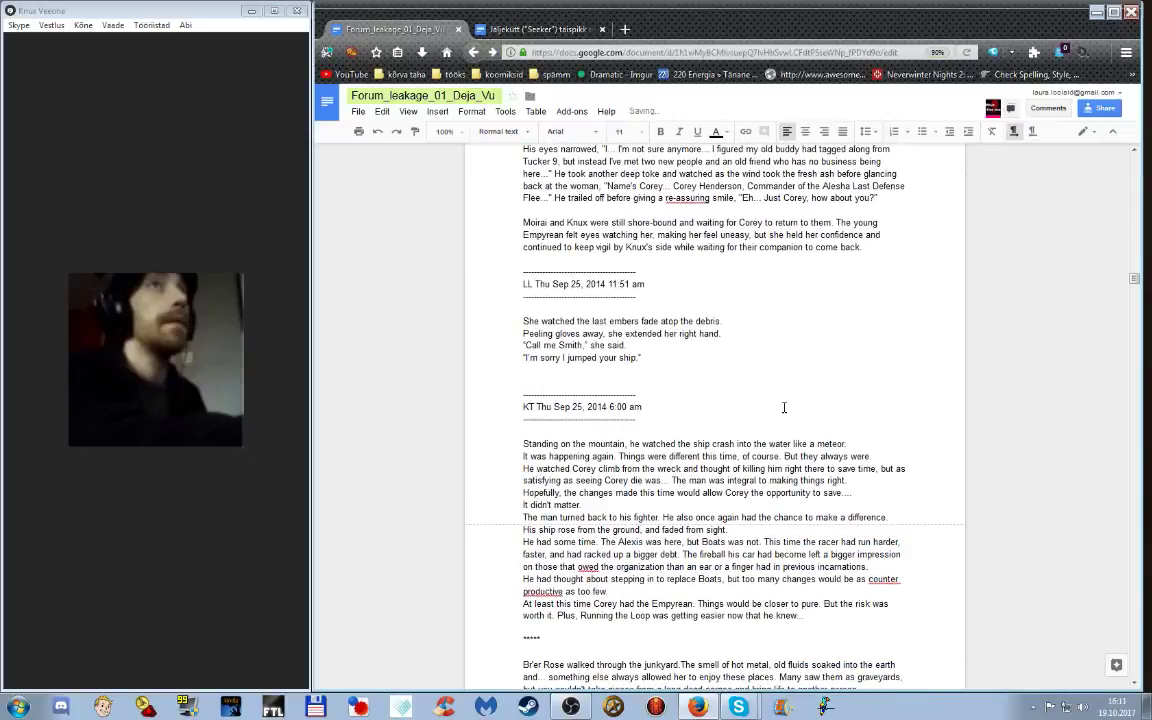
scroll(746, 426, down, 4)
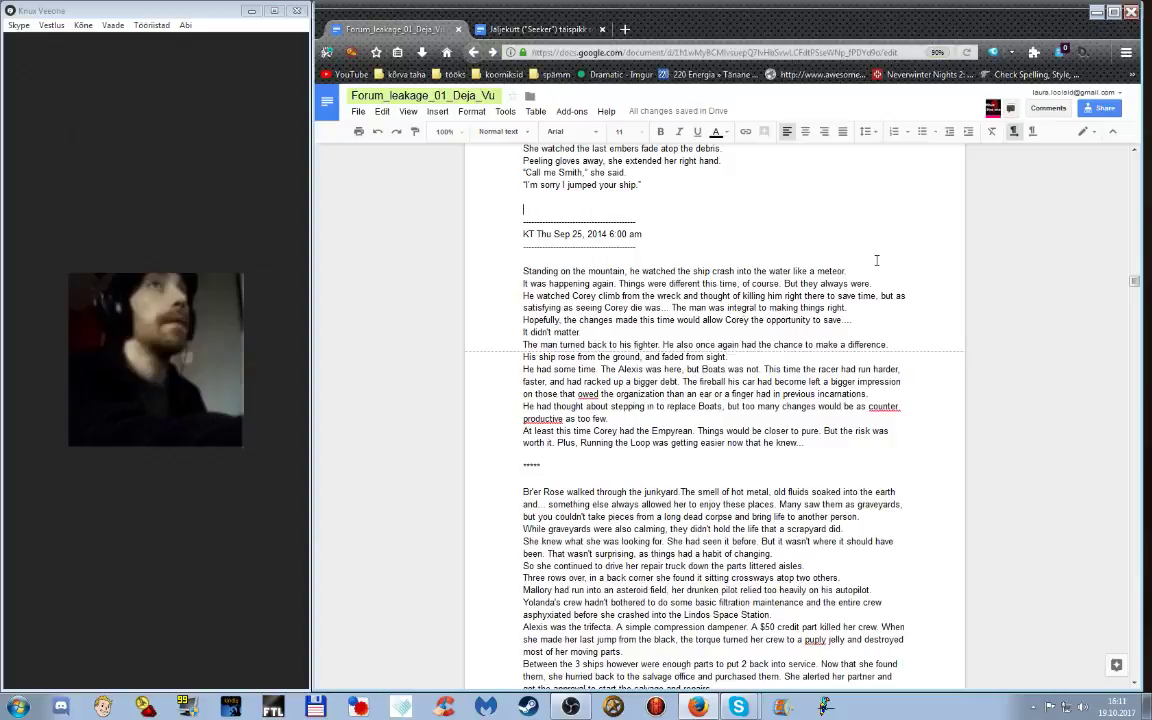
scroll(876, 260, down, 5)
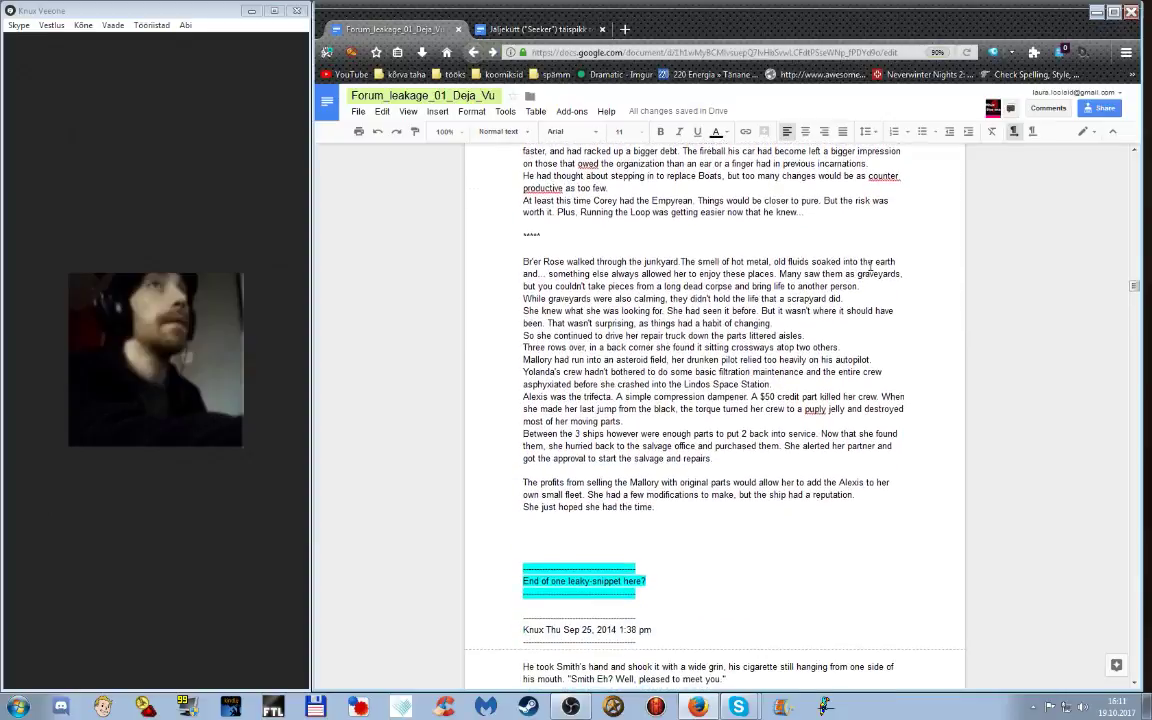
scroll(600, 285, up, 3)
scroll(648, 298, up, 1)
scroll(648, 298, down, 1)
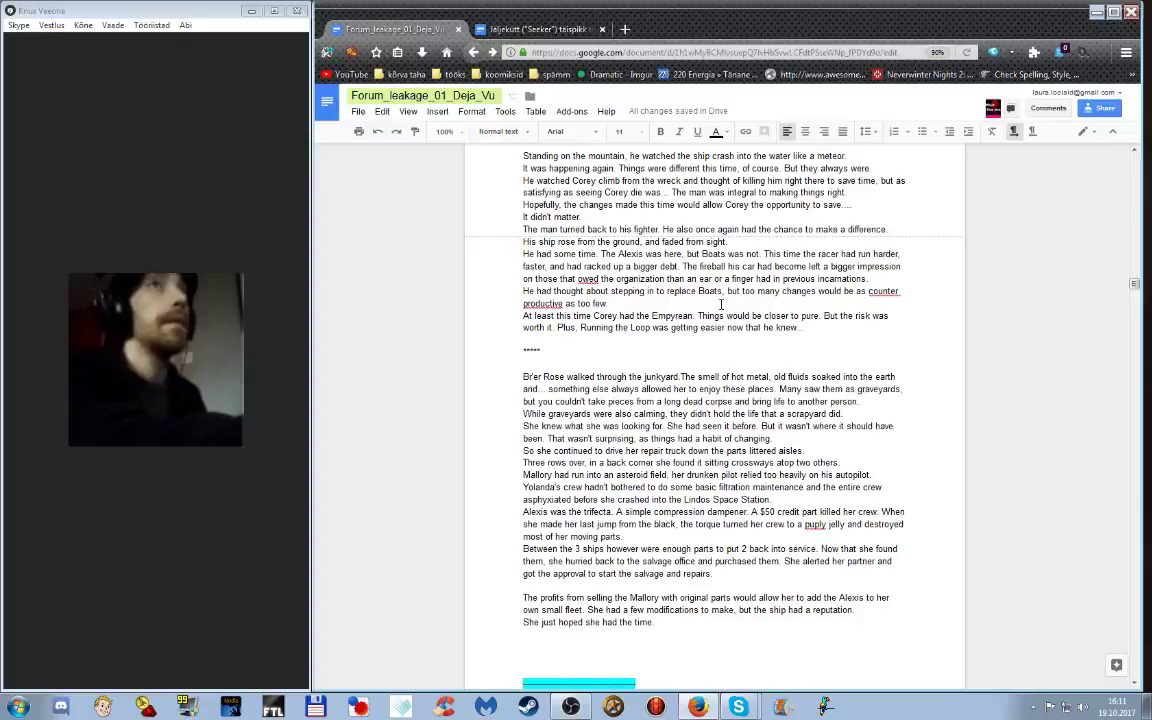
scroll(721, 300, down, 3)
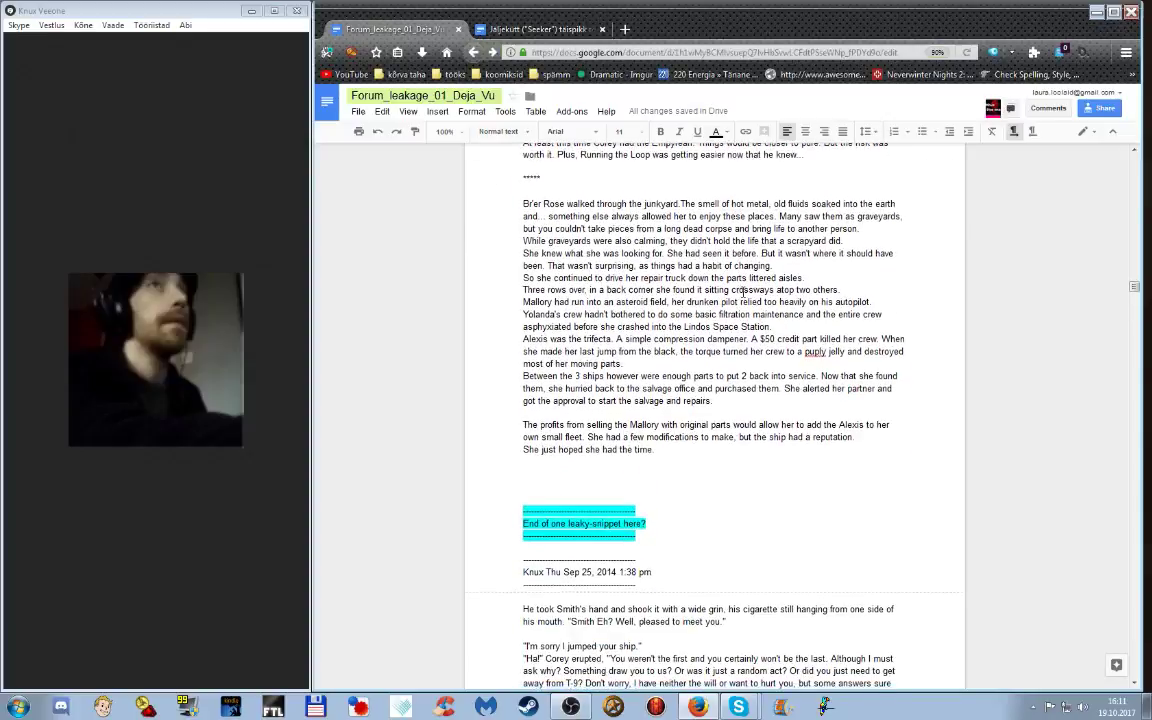
scroll(743, 290, down, 2)
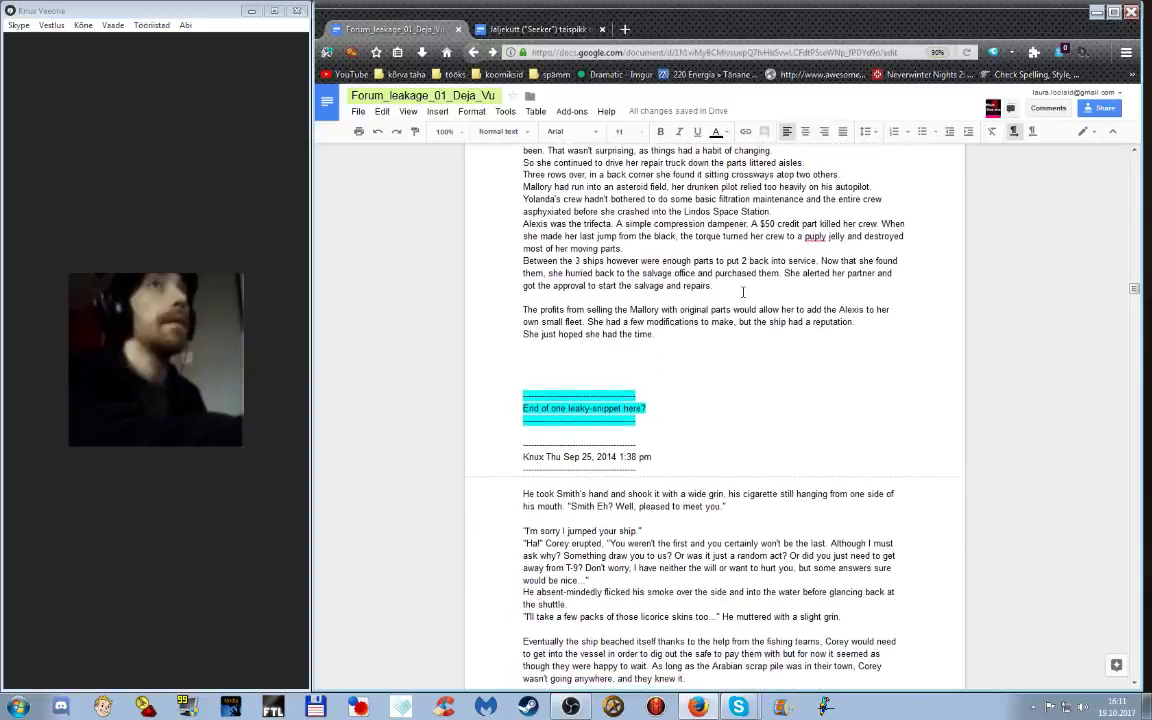
Step: Read the posts between the two highlighted snippet-end markers and compare them with the section moved earlier
scroll(743, 291, down, 3)
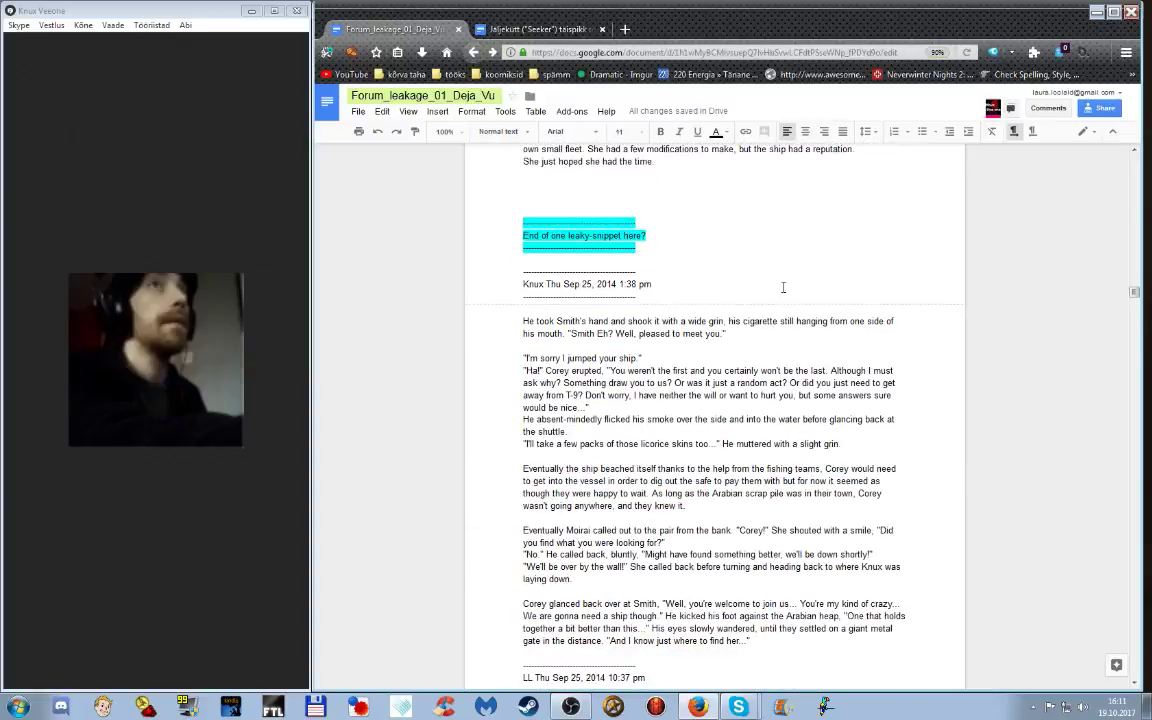
scroll(783, 288, down, 1)
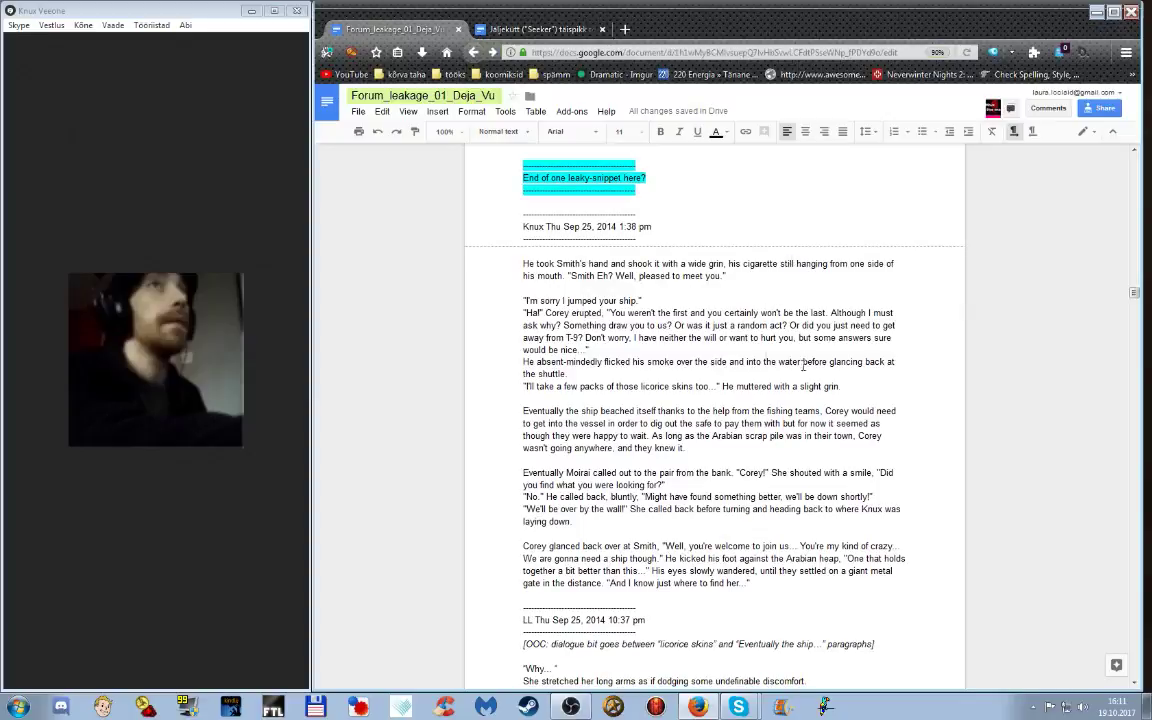
scroll(774, 353, down, 3)
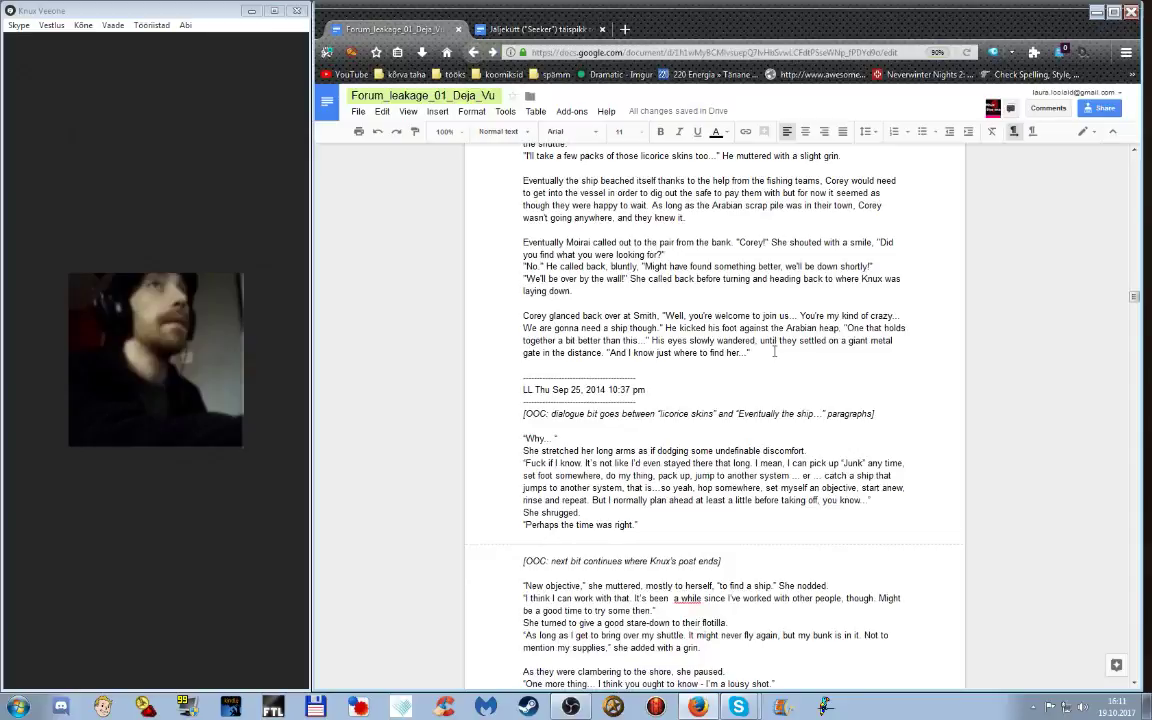
scroll(774, 351, down, 7)
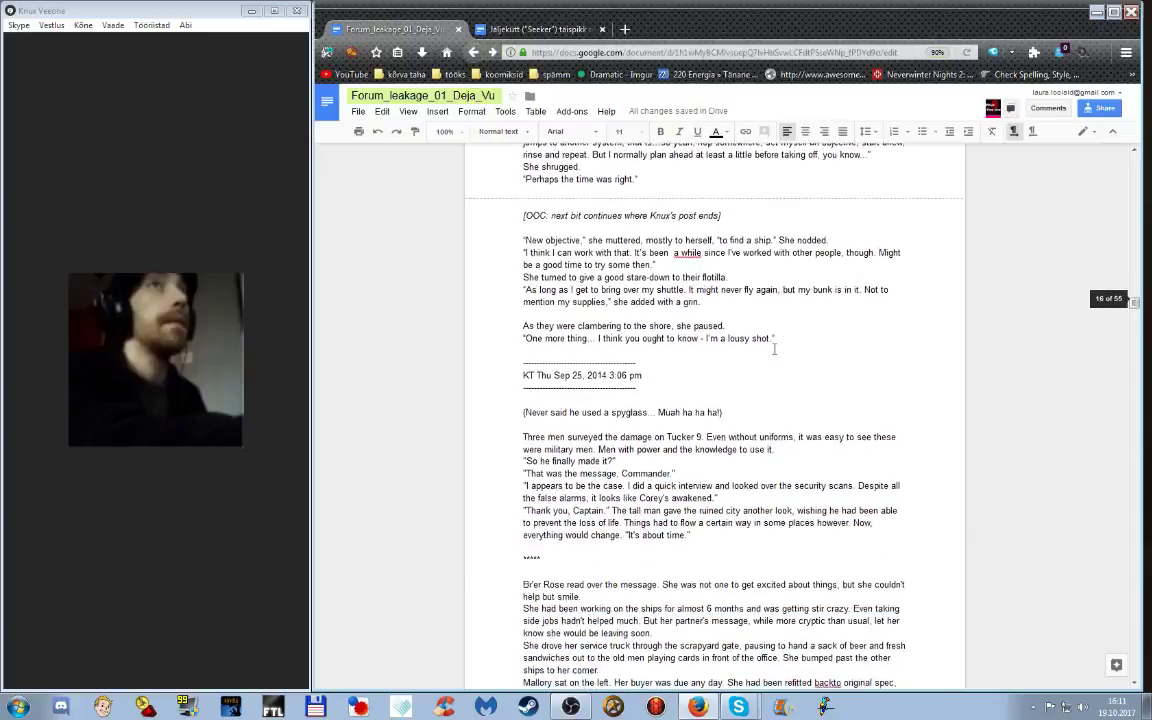
scroll(774, 349, down, 3)
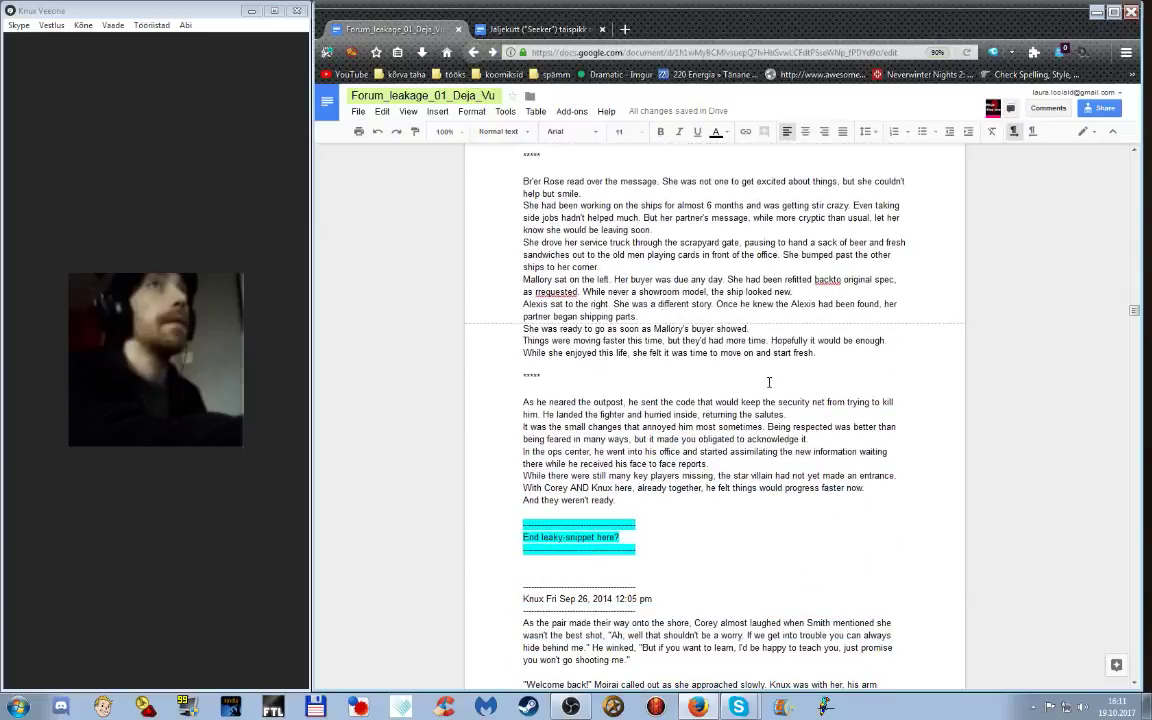
scroll(766, 383, up, 1)
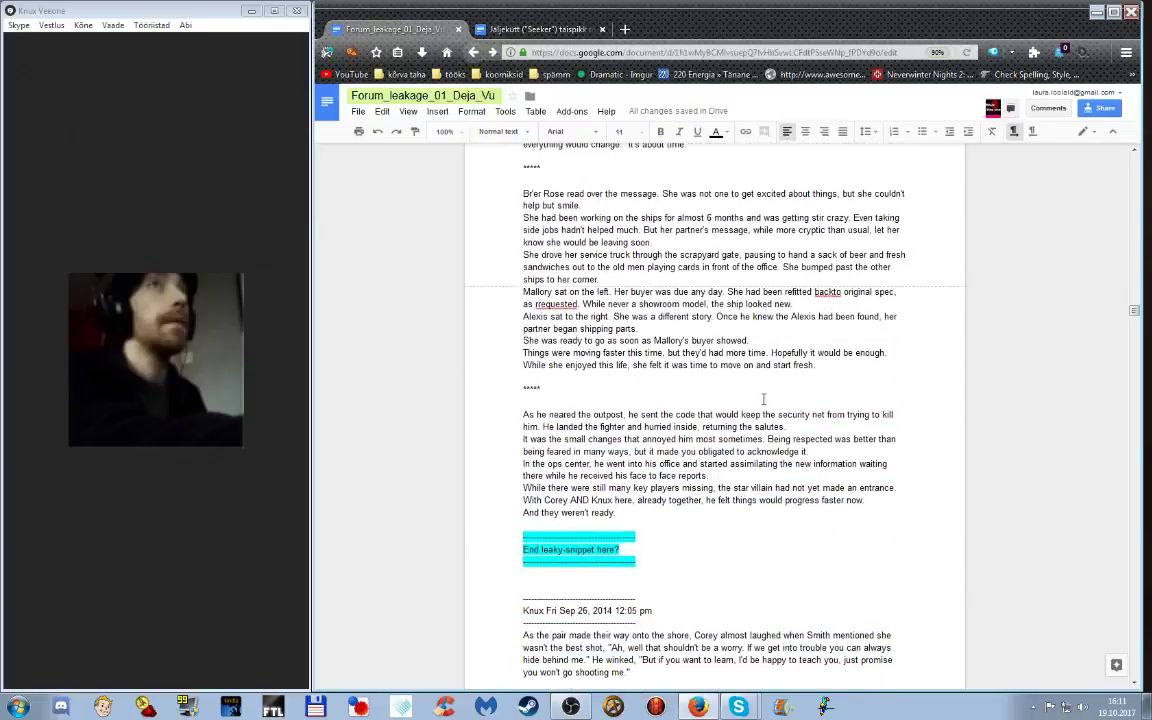
scroll(763, 399, up, 2)
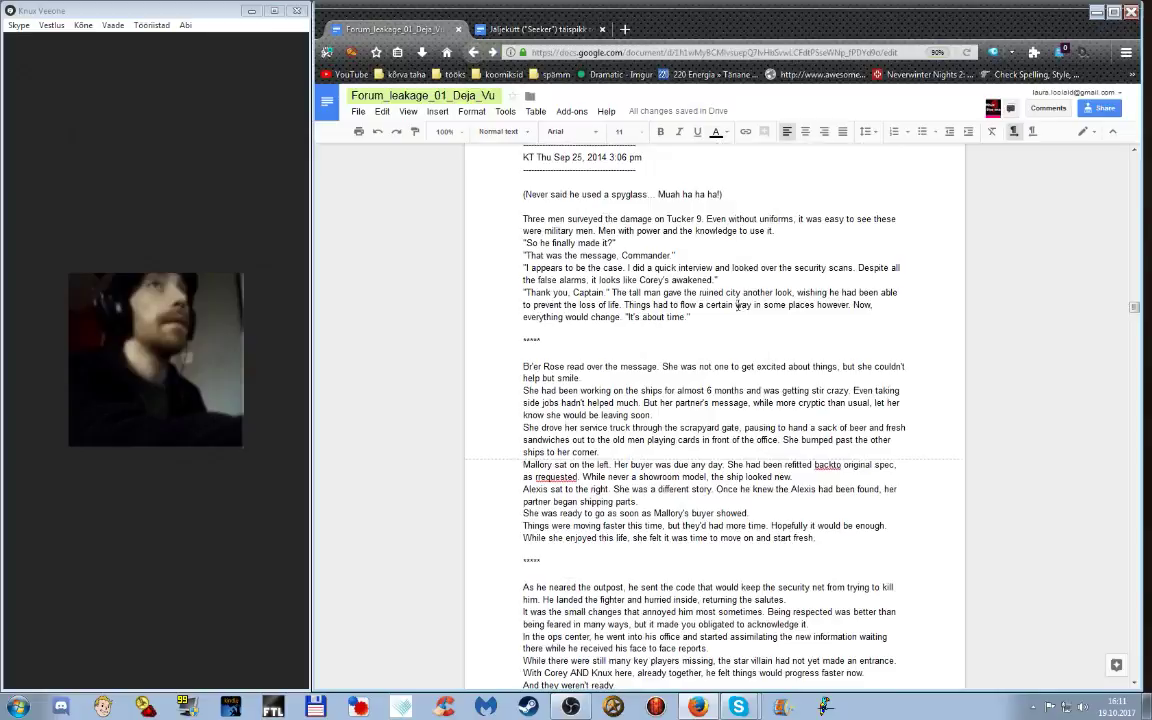
scroll(752, 336, up, 15)
scroll(757, 320, up, 10)
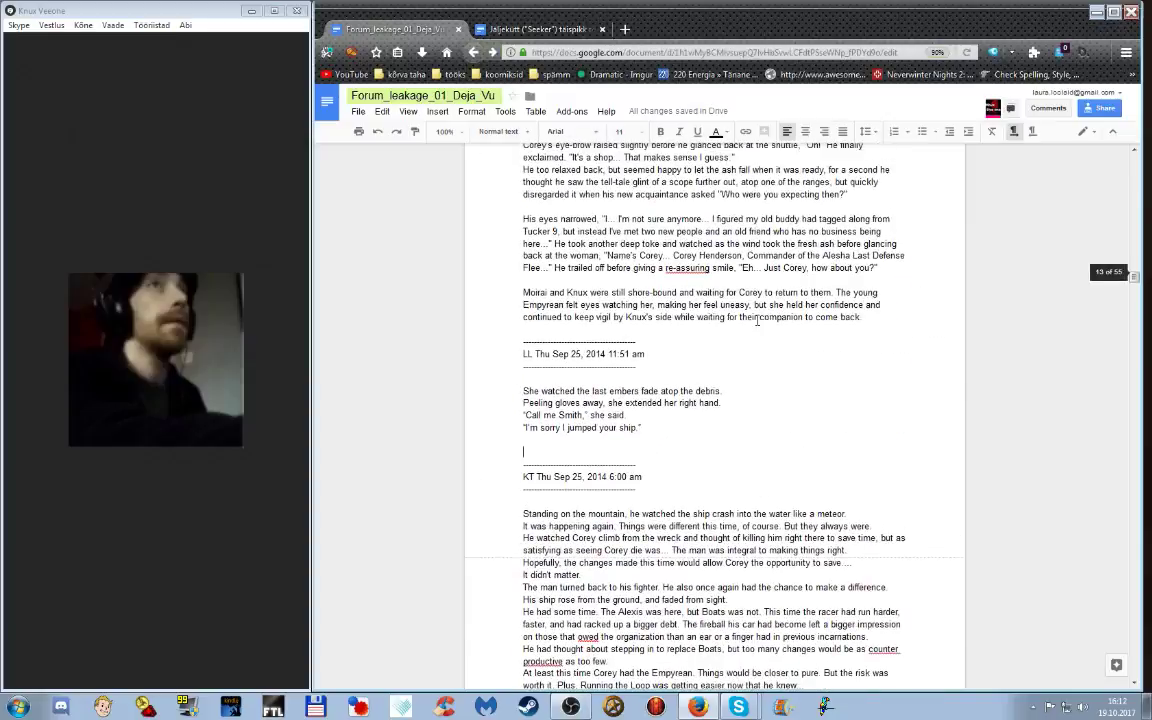
scroll(757, 320, down, 10)
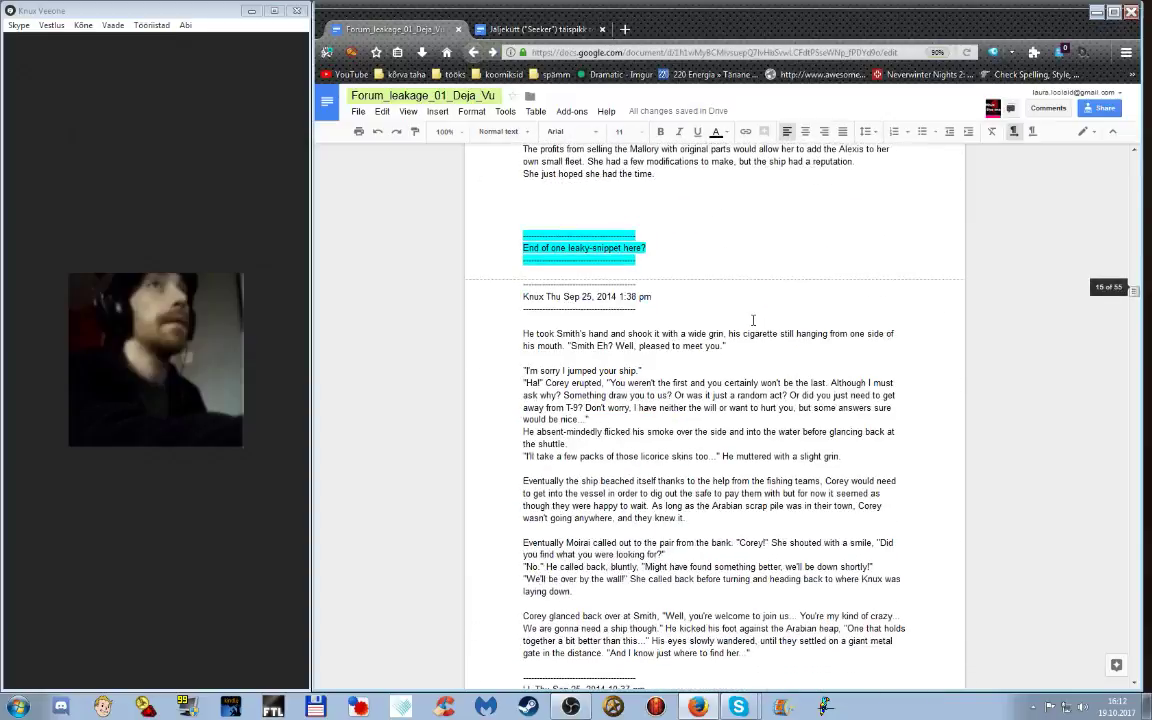
Step: Move the Sep 25 1:38 pm and 10:37 pm posts to below the 11:51 am post, ahead of the 6:00 am post
scroll(753, 320, down, 7)
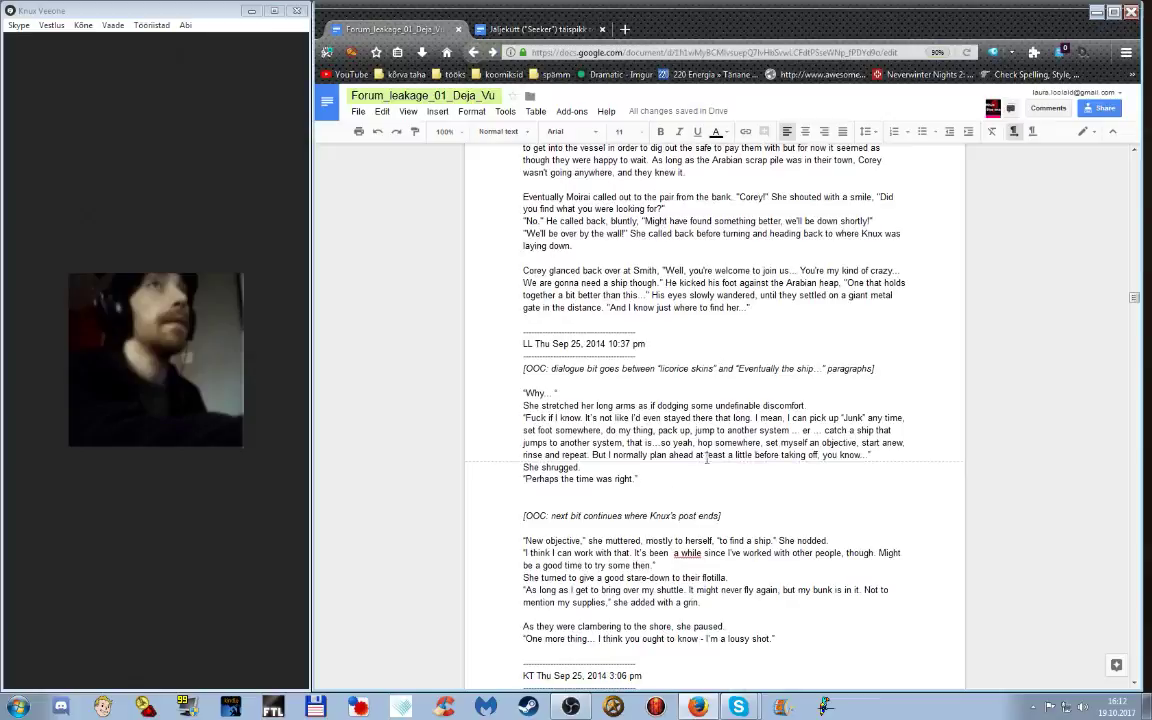
scroll(707, 458, down, 7)
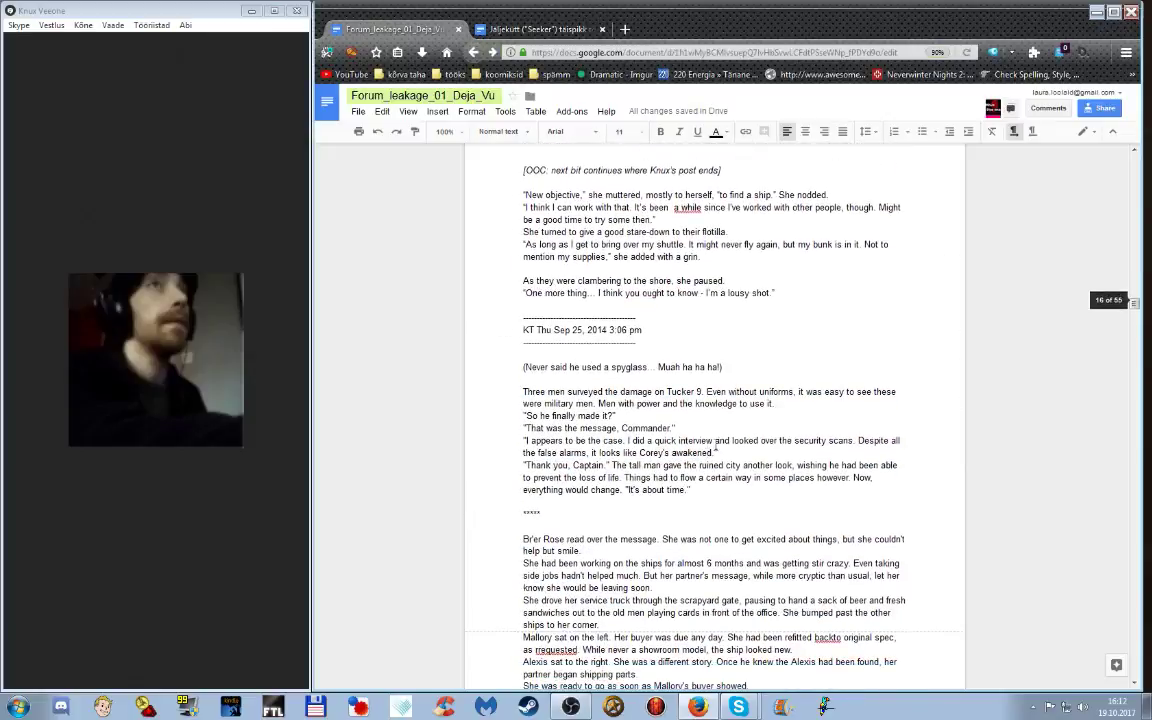
scroll(771, 381, up, 3)
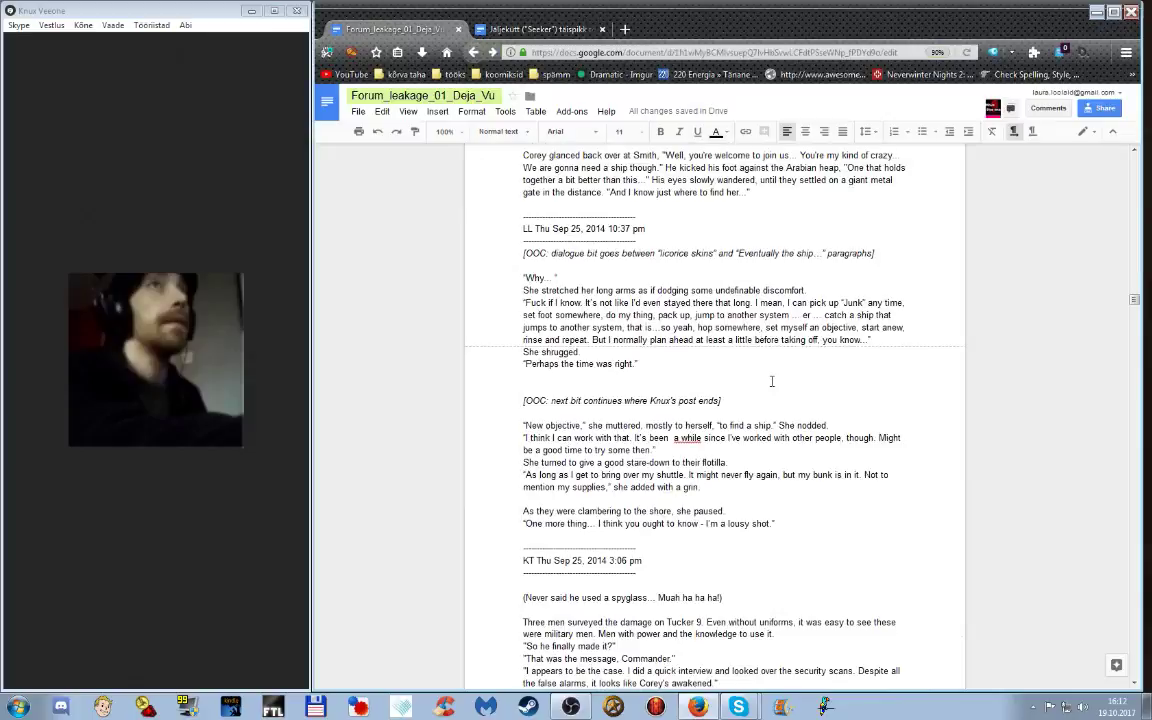
scroll(771, 381, up, 2)
scroll(783, 382, down, 2)
drag(850, 523, 526, 272)
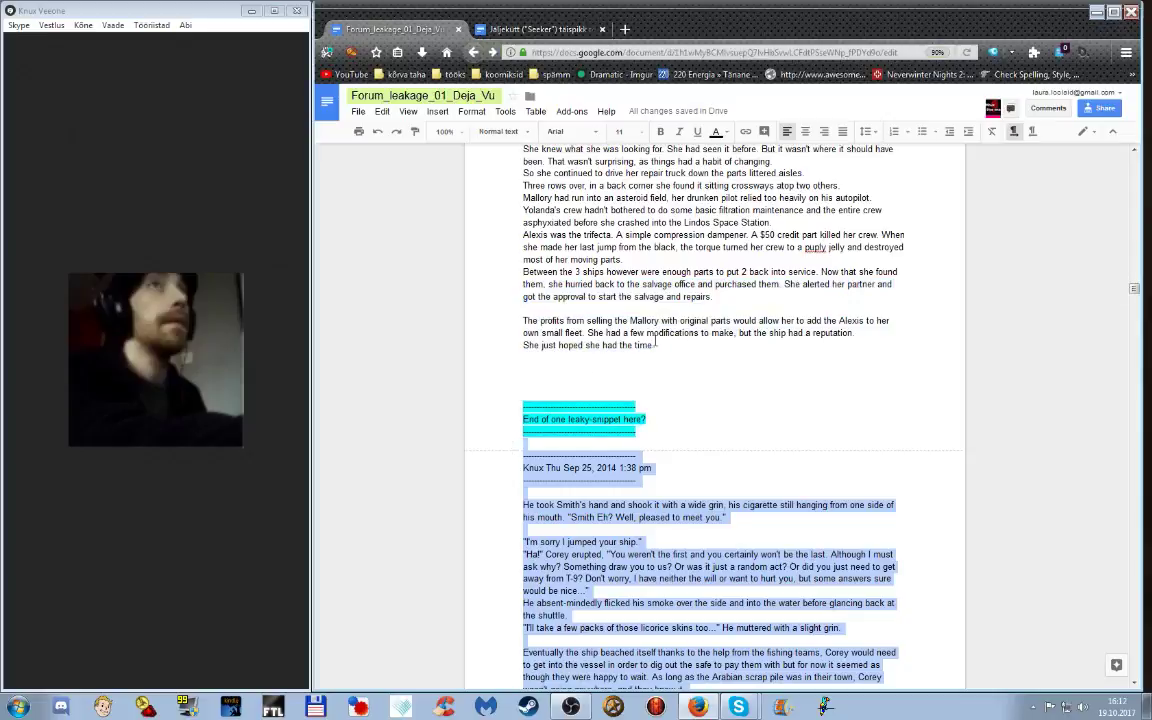
key(Delete)
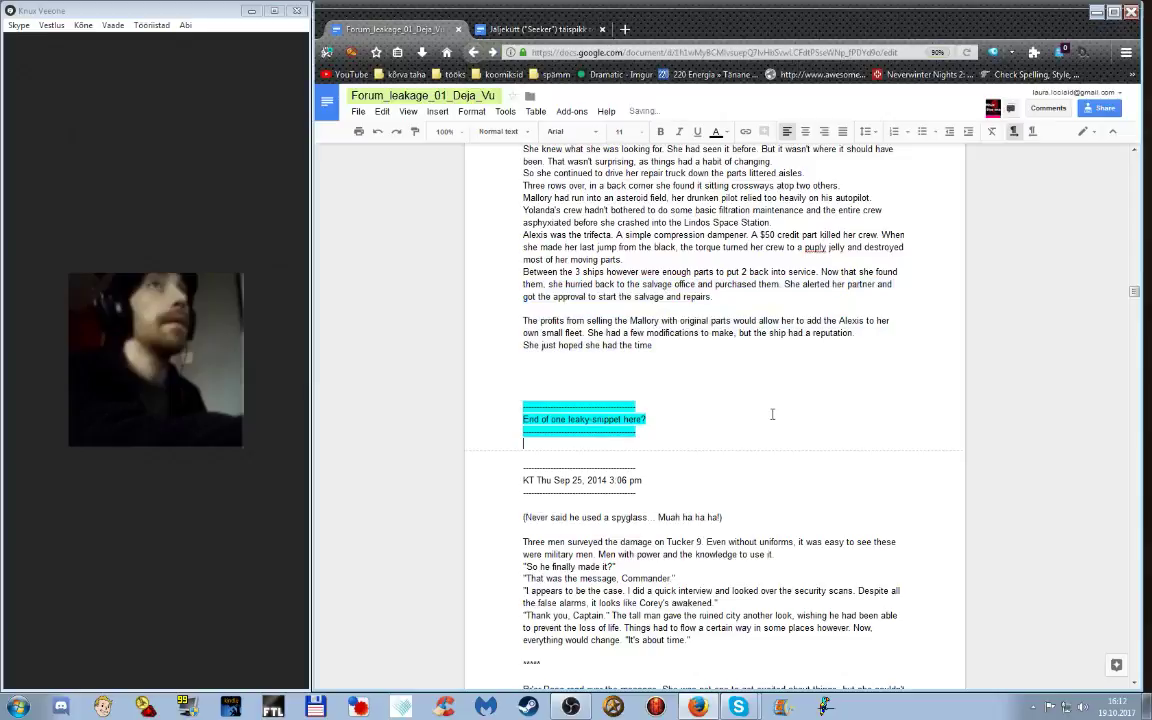
scroll(772, 414, up, 15)
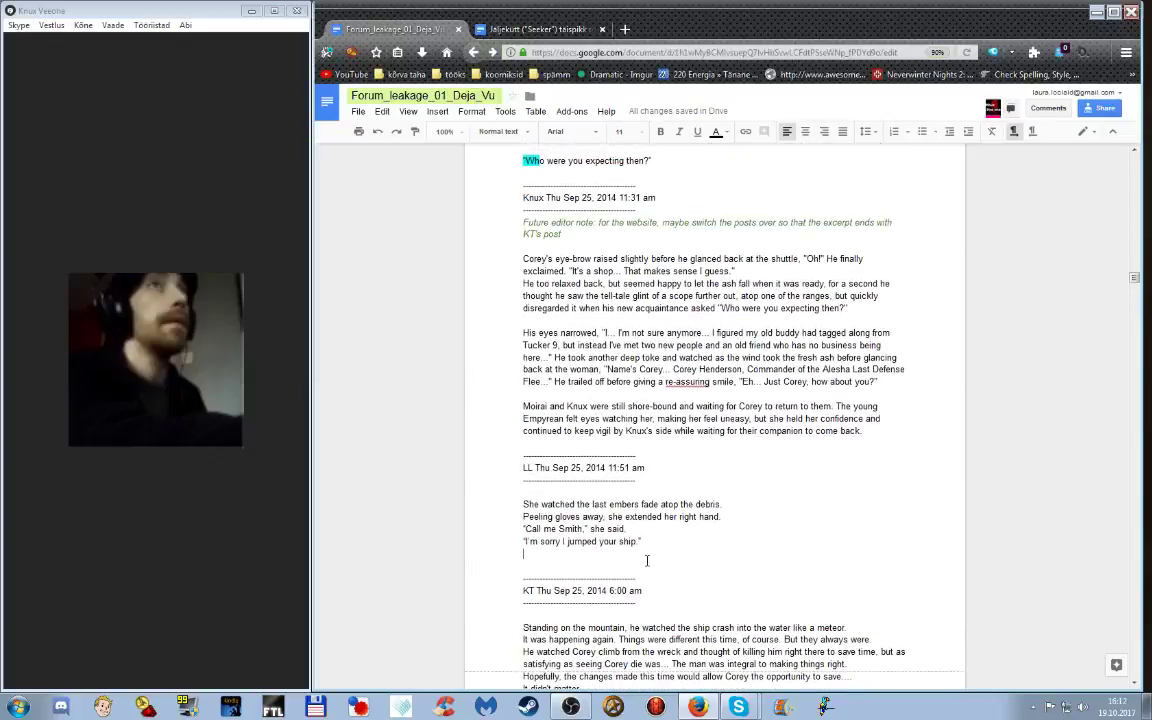
key(Return)
key(Return)
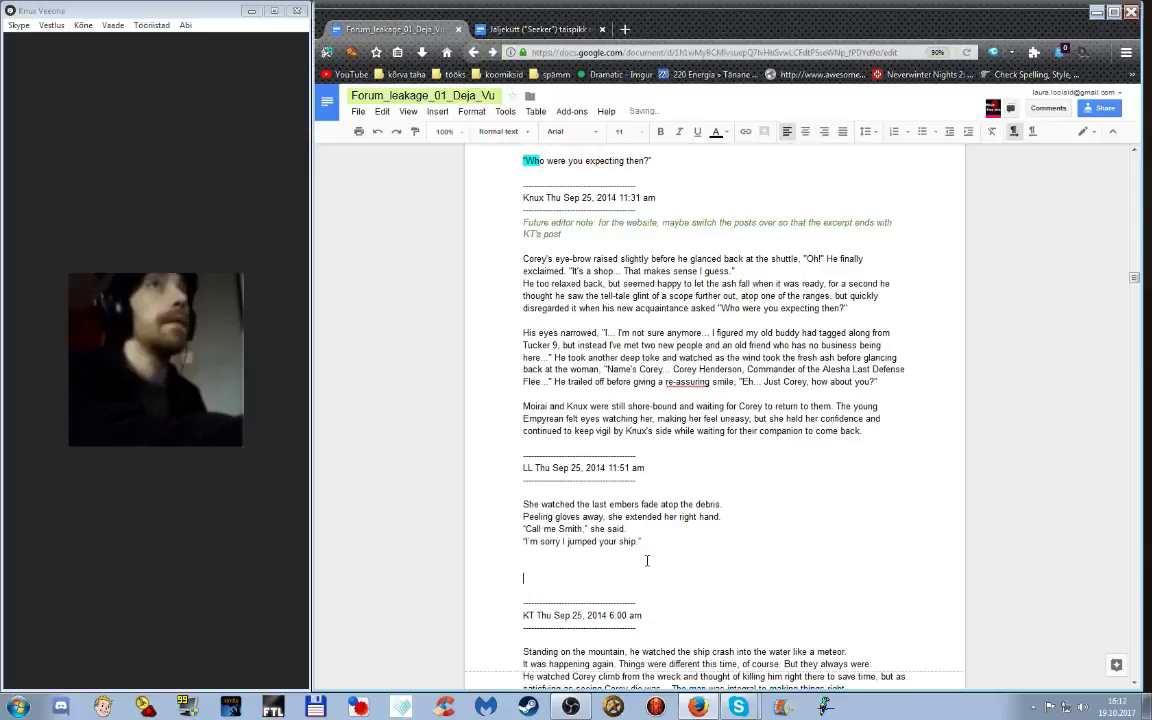
key(ctrl+v)
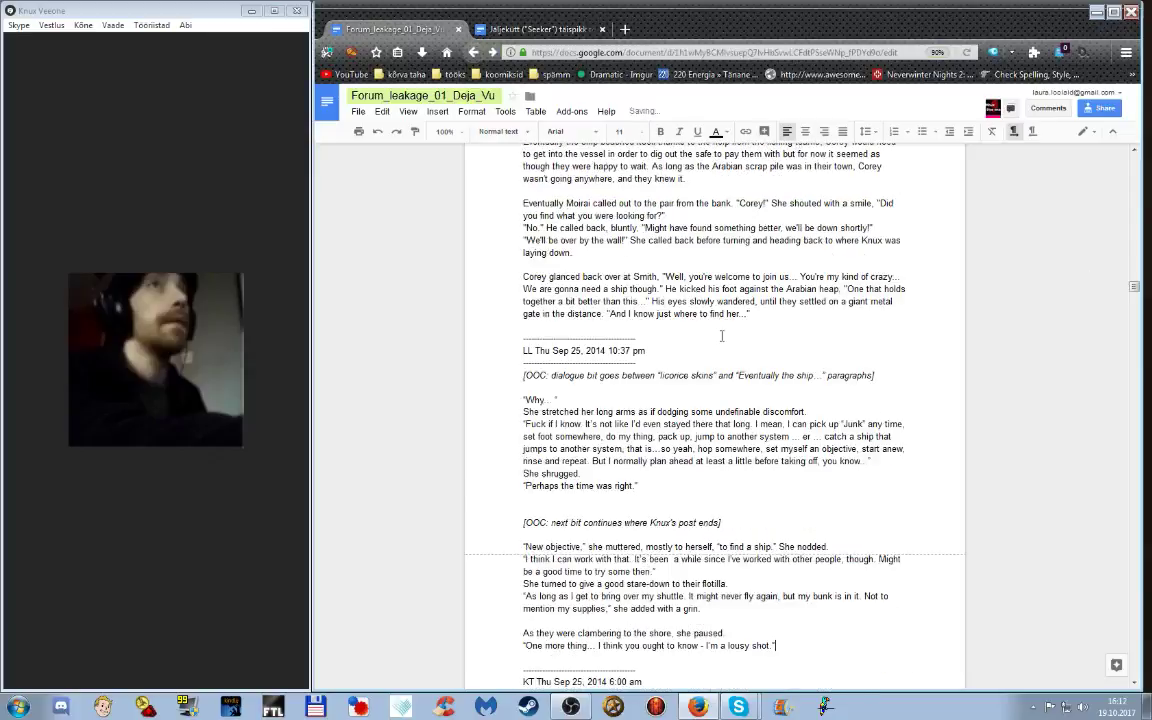
Step: Review the reordered posts from 11:51 am through the "End of one leaky-snippet here?" marker and the 3:06 pm post
scroll(735, 490, down, 5)
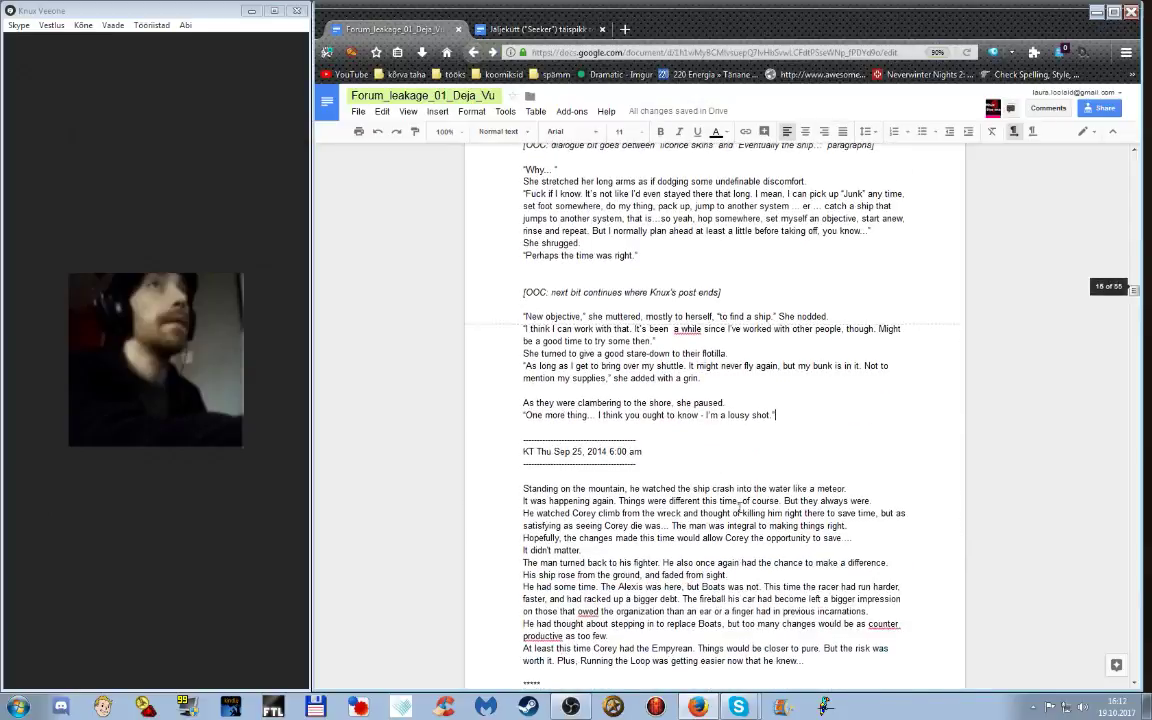
scroll(738, 500, up, 5)
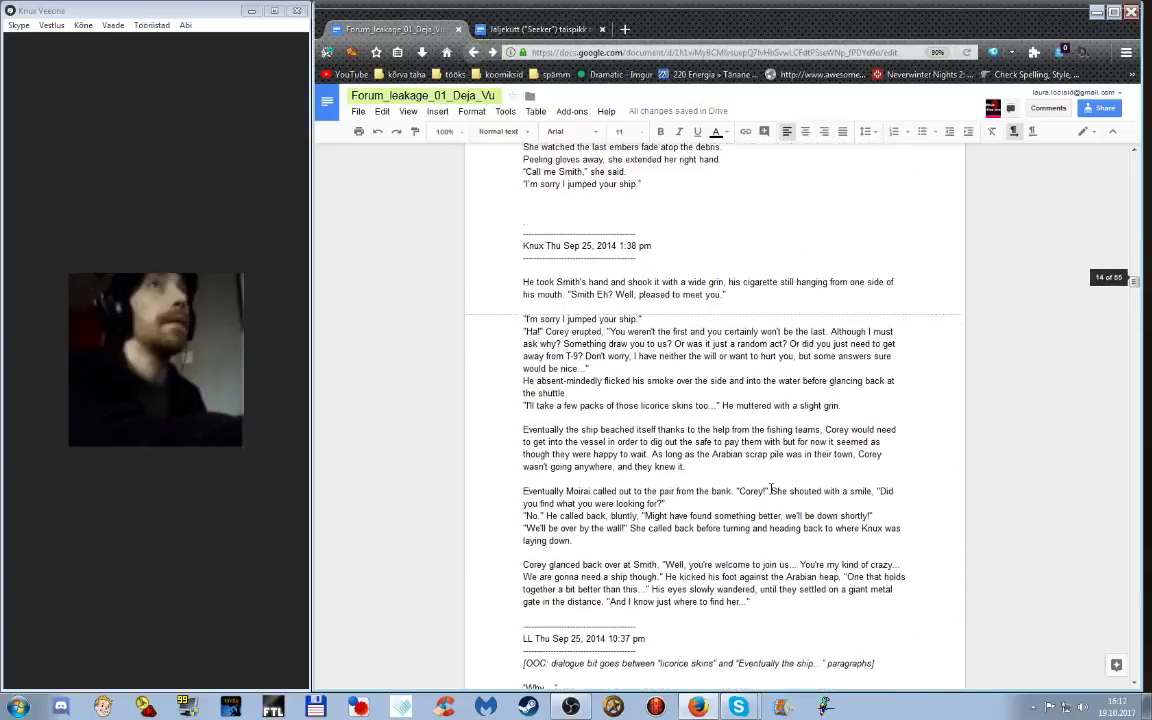
scroll(771, 488, up, 3)
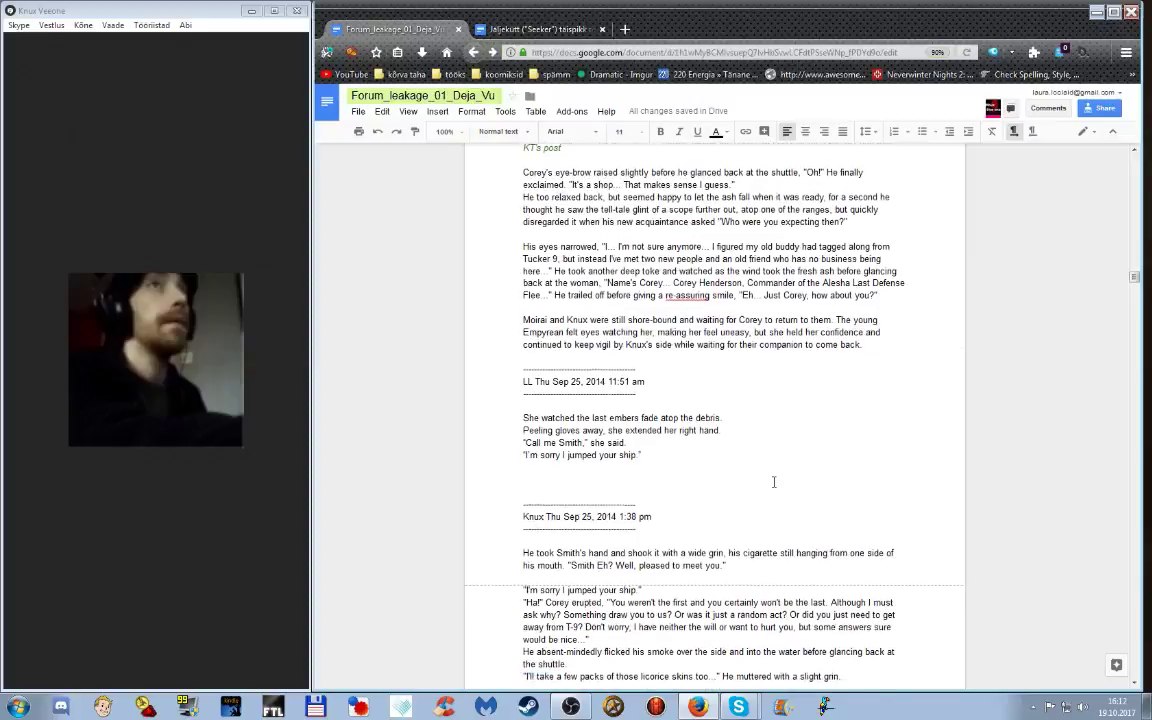
scroll(773, 482, down, 10)
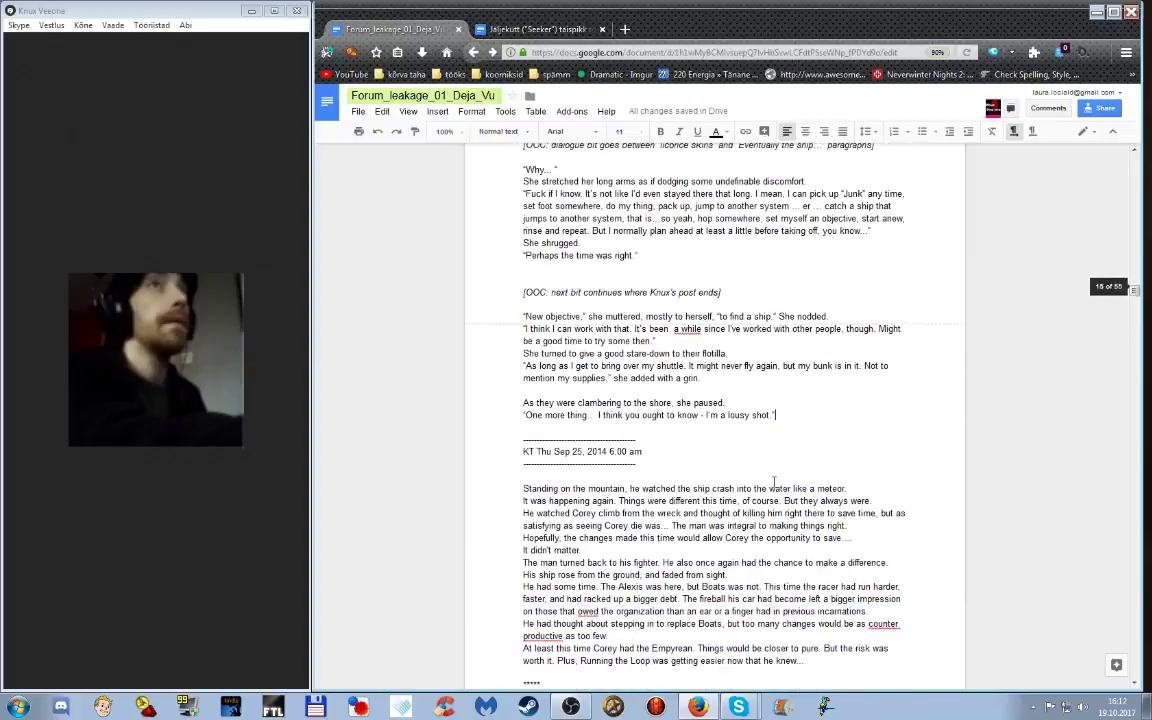
scroll(773, 482, down, 11)
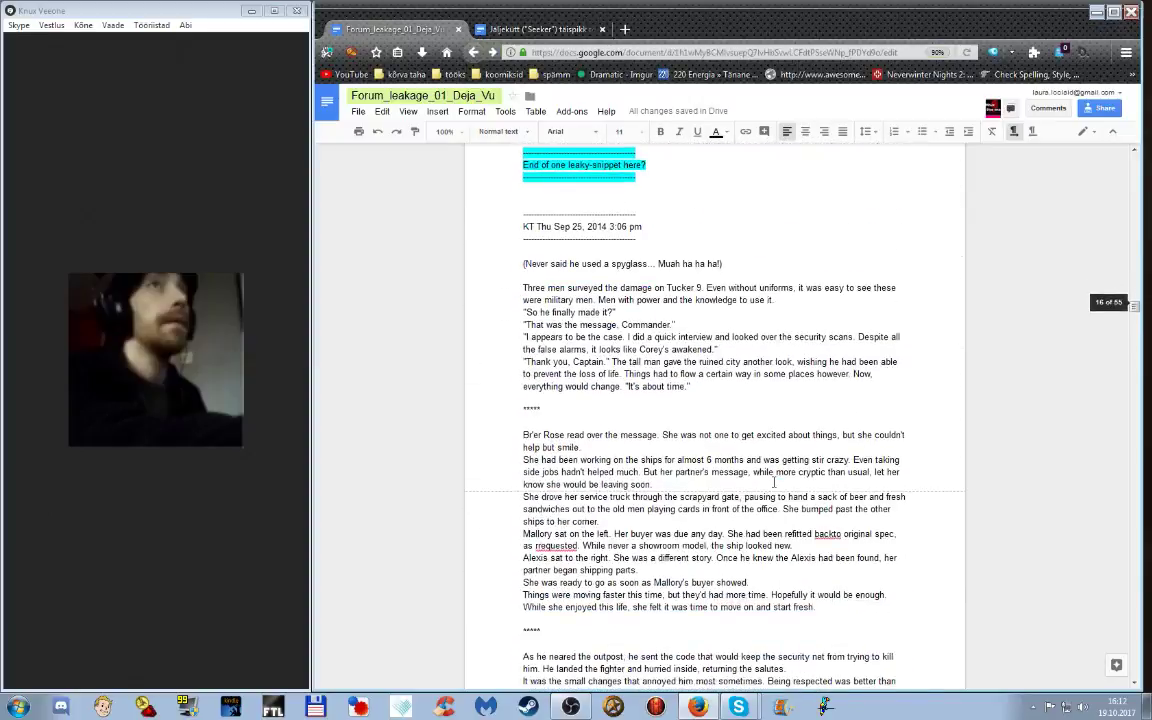
scroll(773, 482, down, 4)
scroll(773, 482, up, 3)
Step: Remove the cyan highlight from the start of the line "Who were you expecting then?"
scroll(773, 482, up, 14)
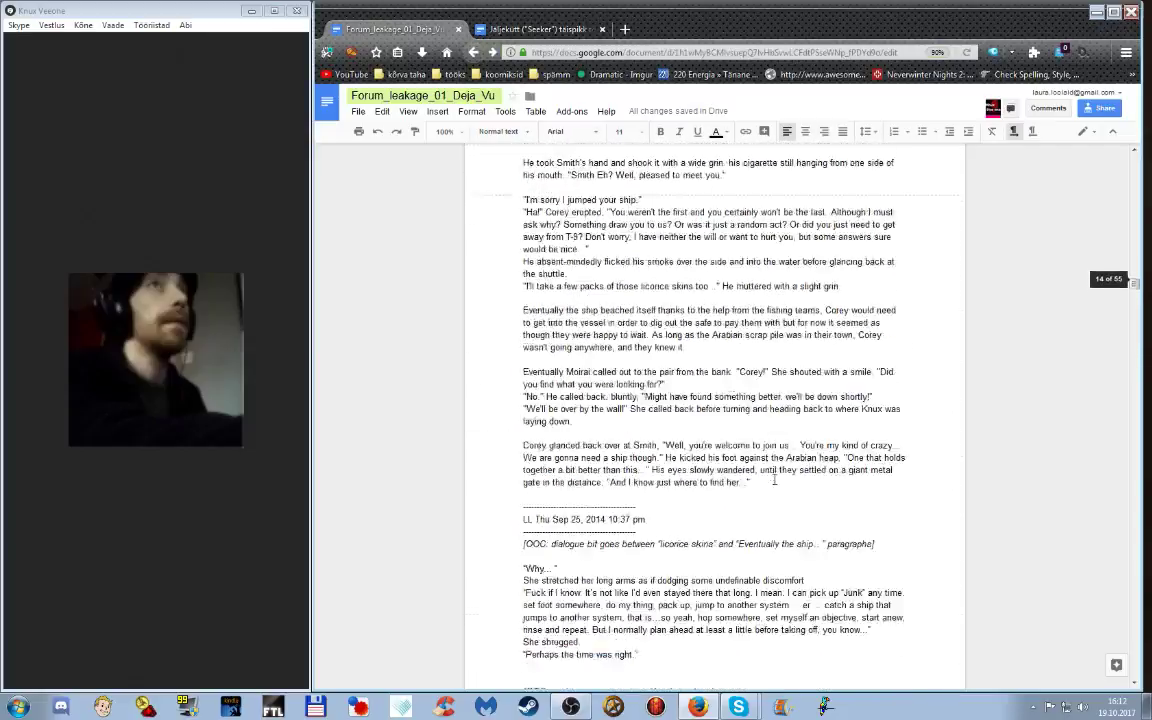
scroll(773, 482, up, 12)
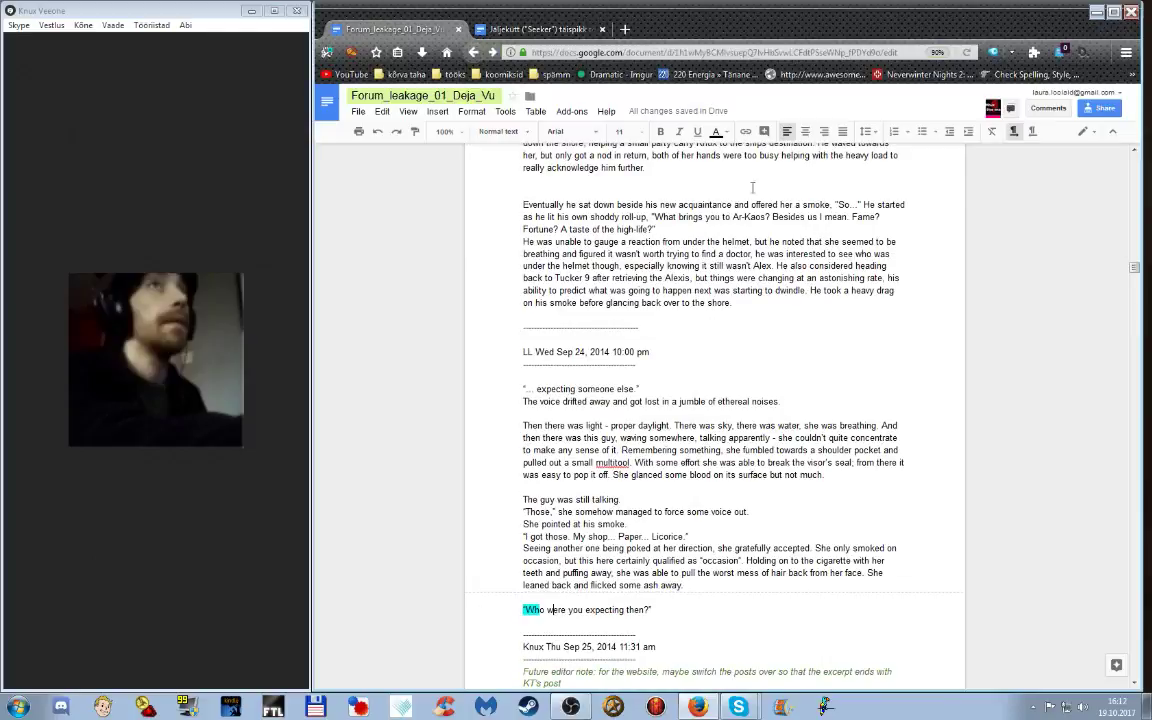
click(722, 133)
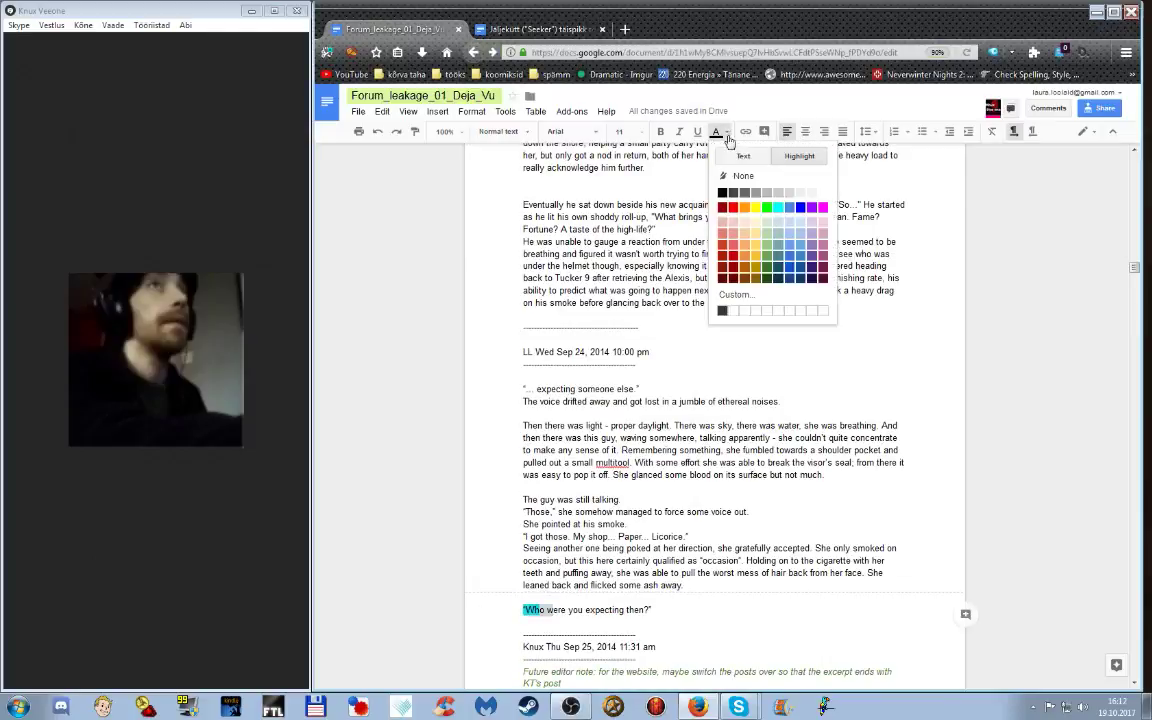
click(728, 175)
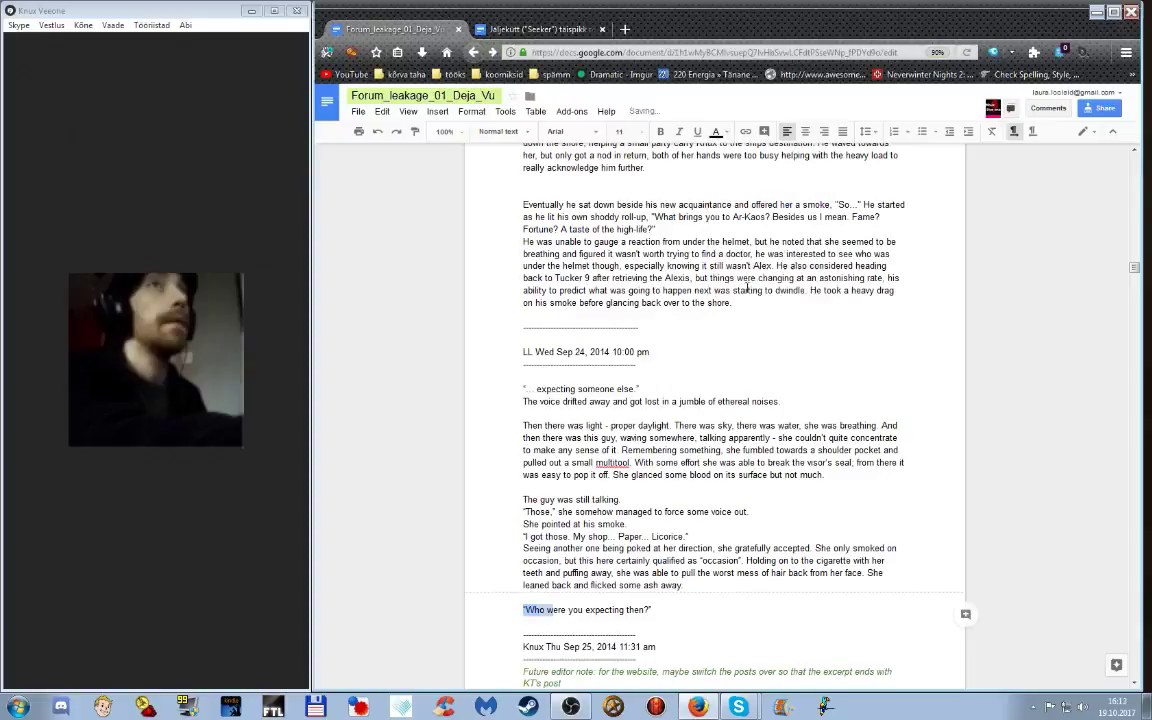
Step: Replace "figure" with "pilot" before "to cut her down" and start a new line at "He carefully placed her down"
scroll(684, 381, up, 3)
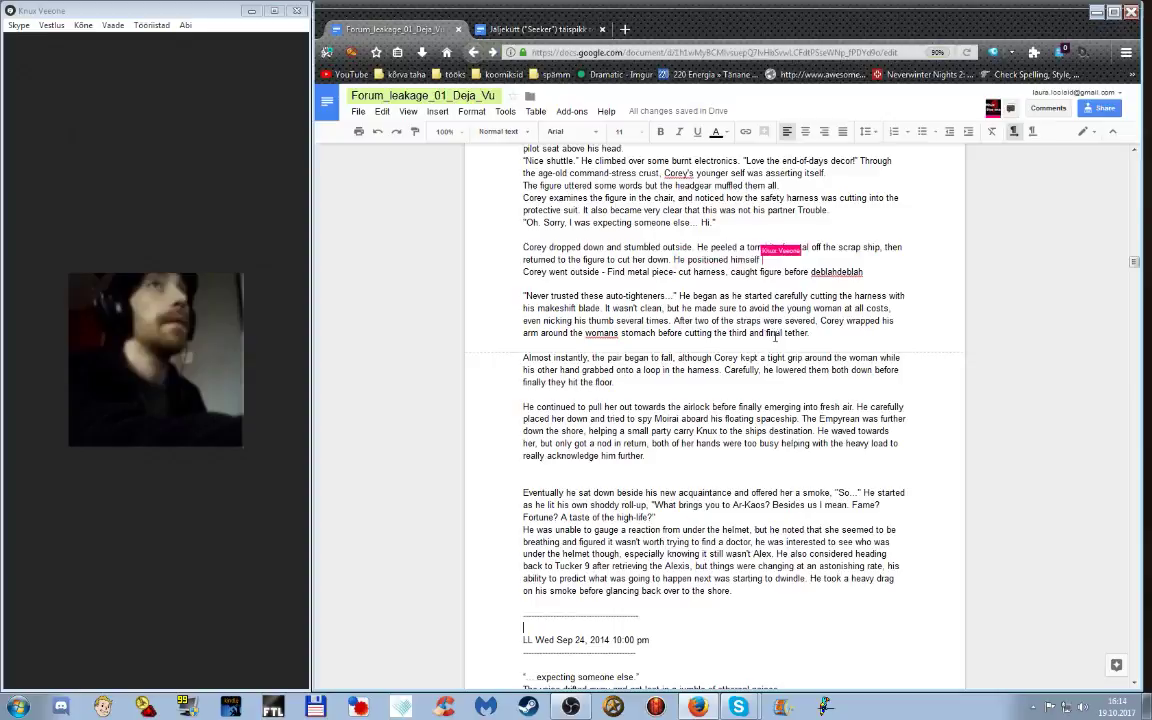
double_click(604, 259)
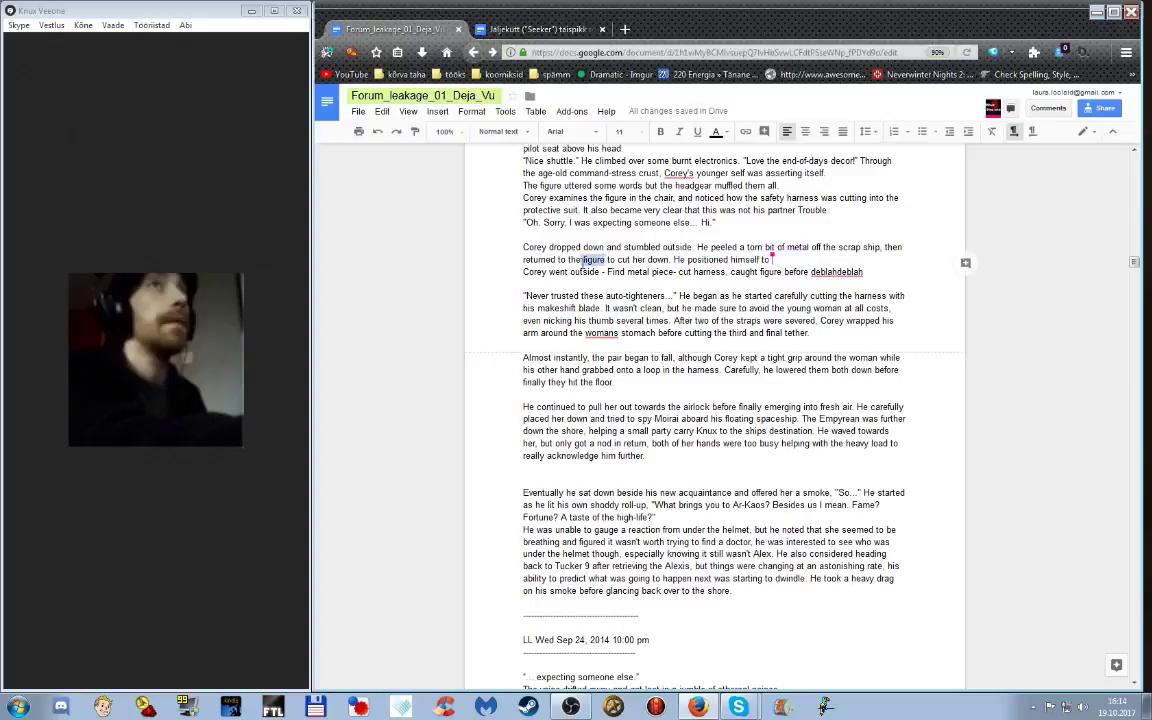
text(pilot)
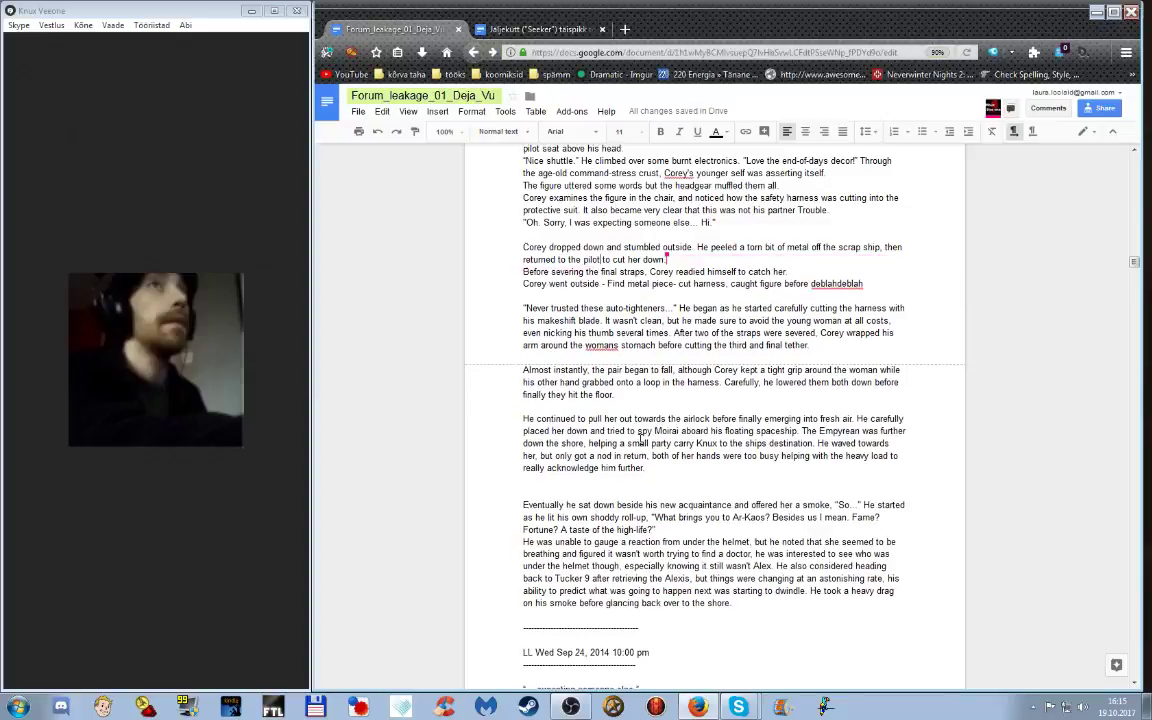
key(Delete)
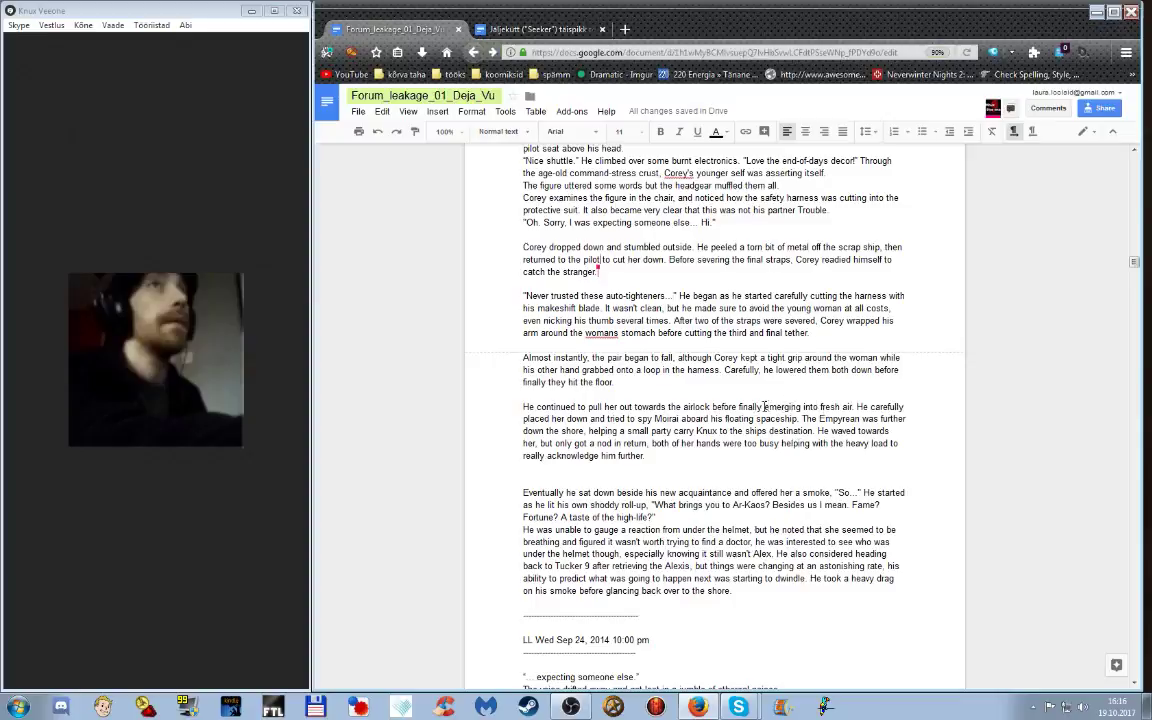
click(764, 407)
key(Return)
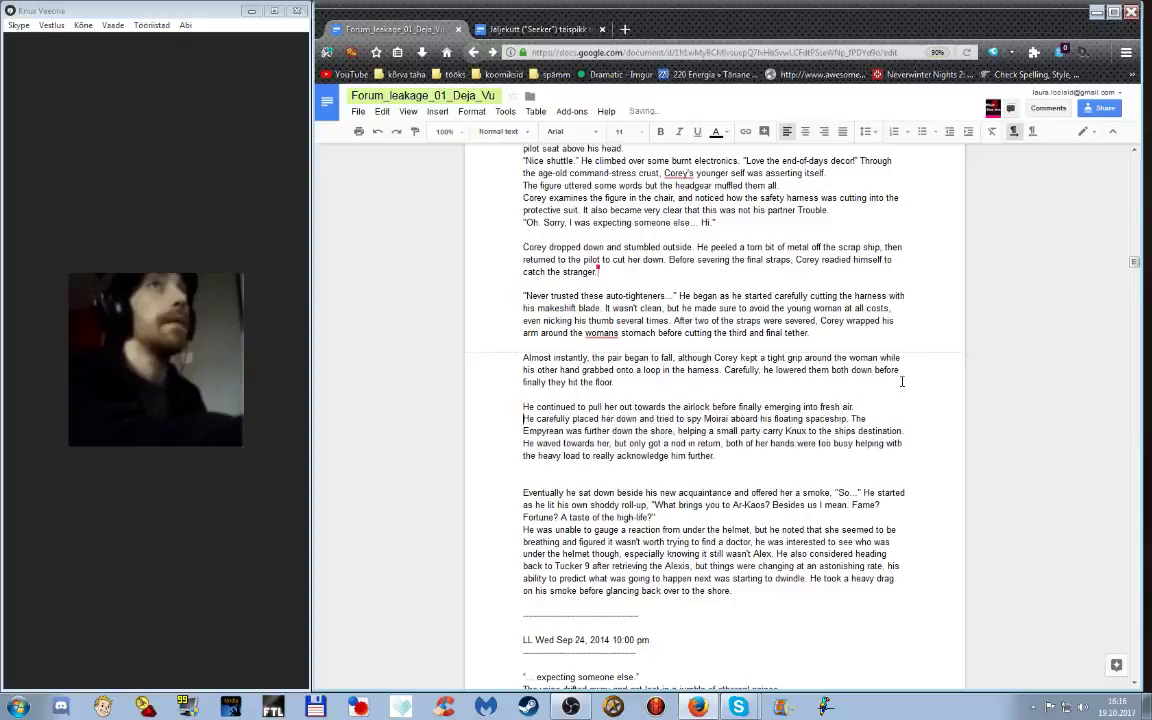
click(574, 705)
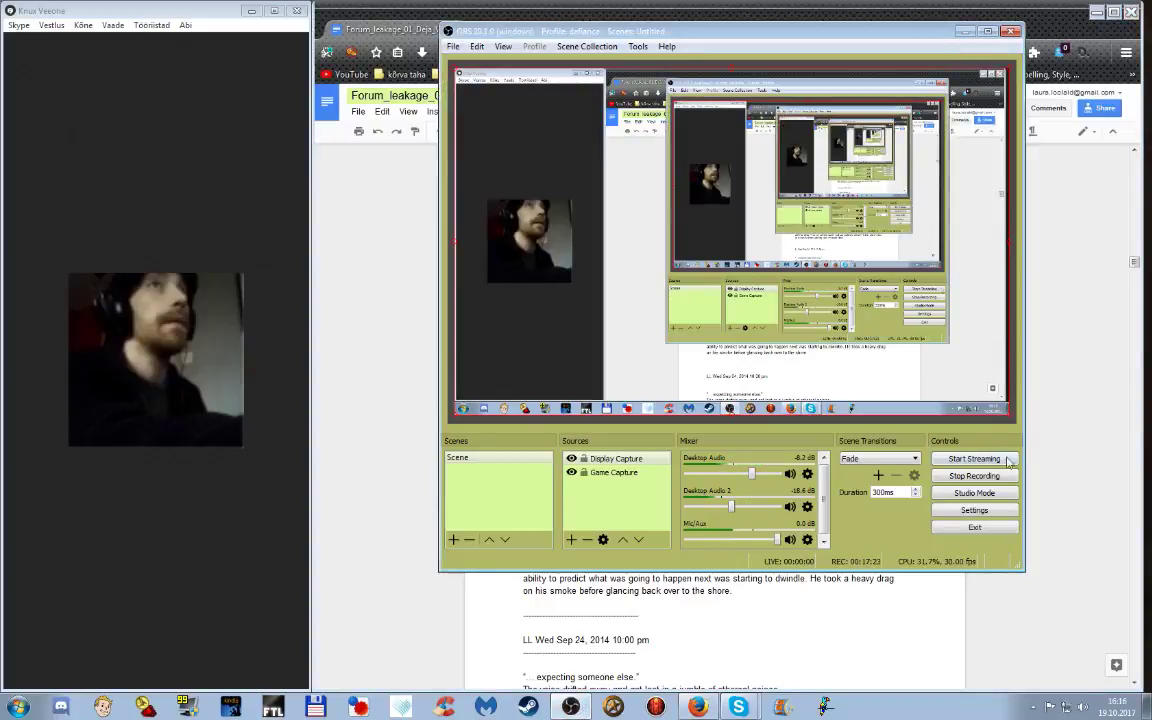